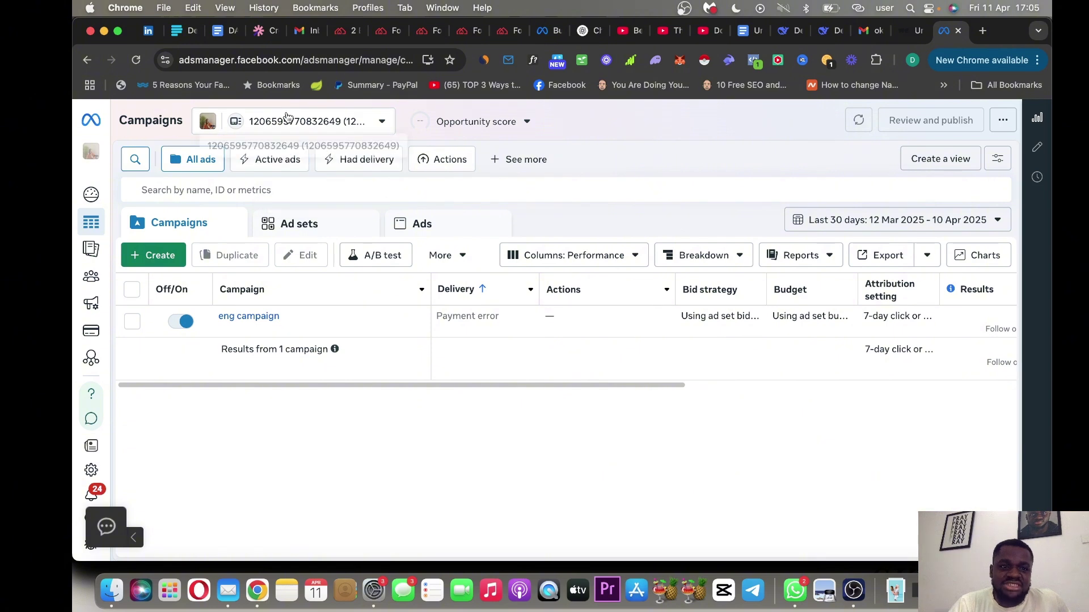
Go to Facebook via the address bar, then open Ads Manager and its ad account switcher.
left_click(288, 121)
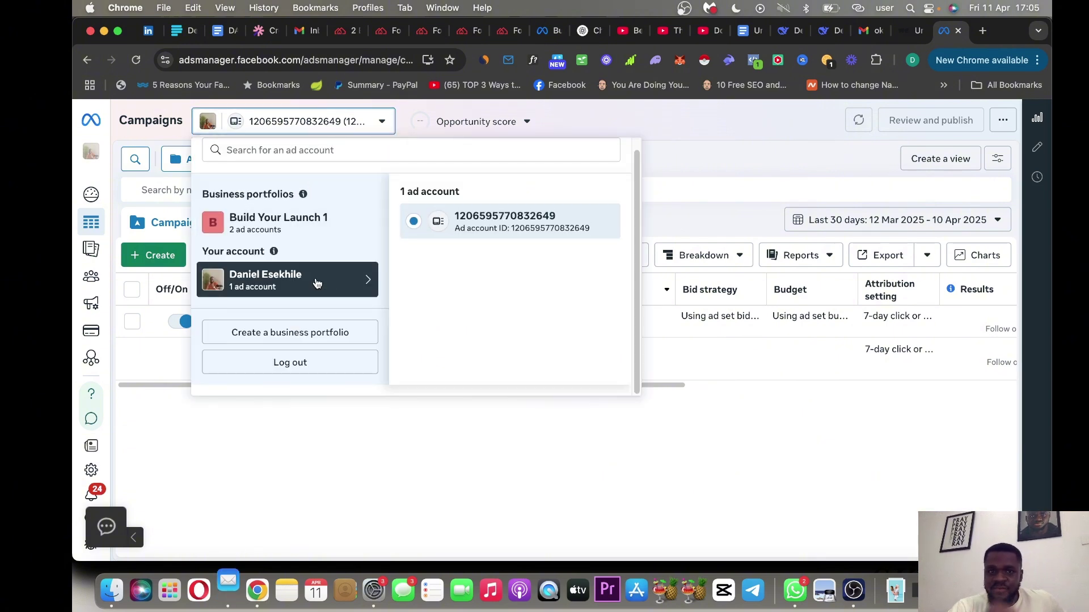
left_click(731, 132)
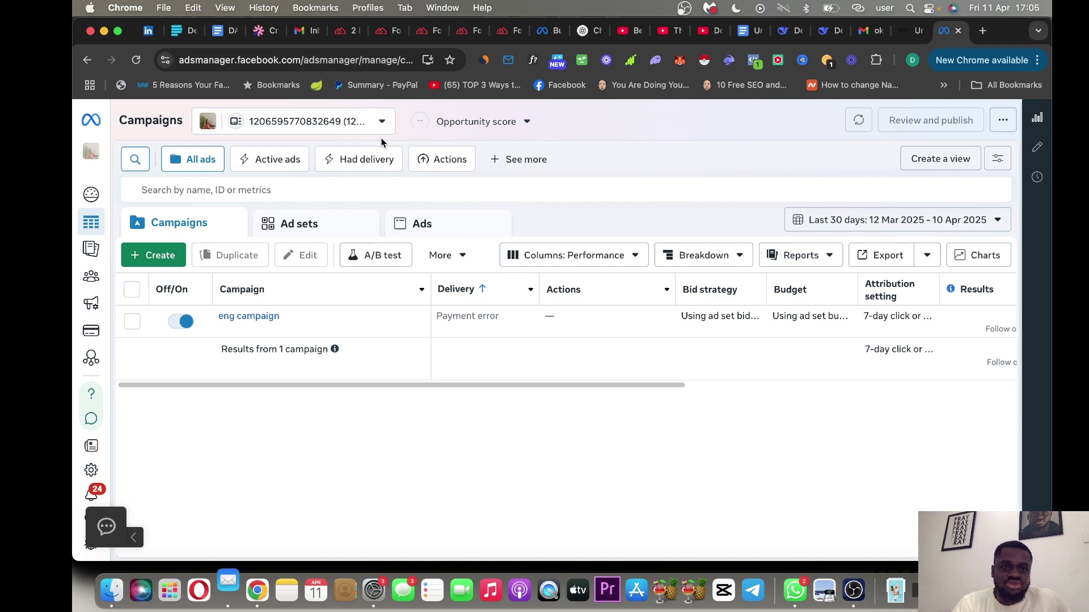
left_click(381, 60)
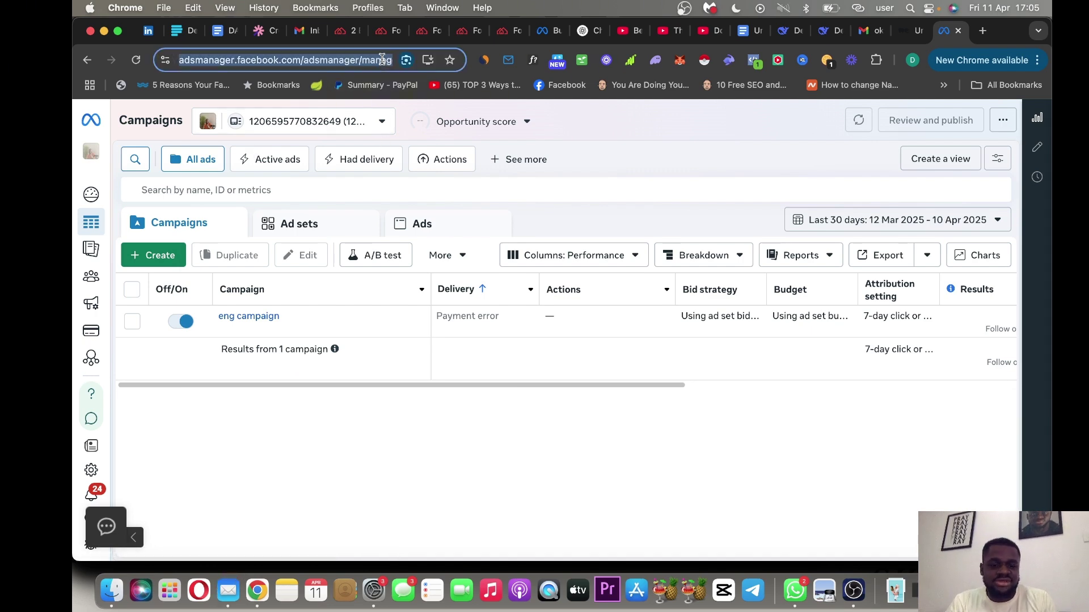
type("FA")
key("Return")
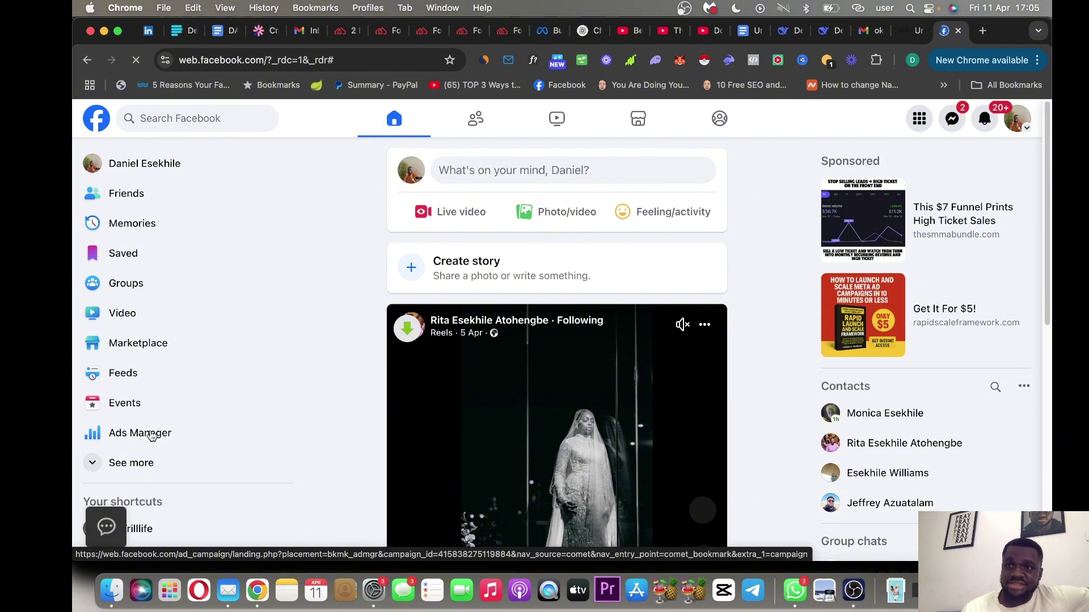
left_click(152, 436)
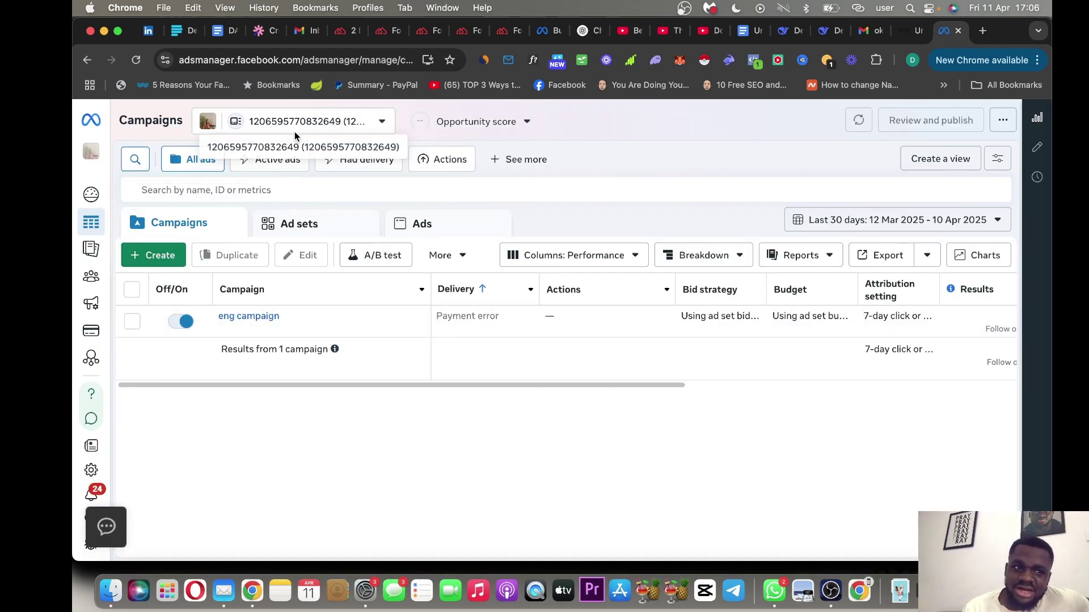
left_click(378, 123)
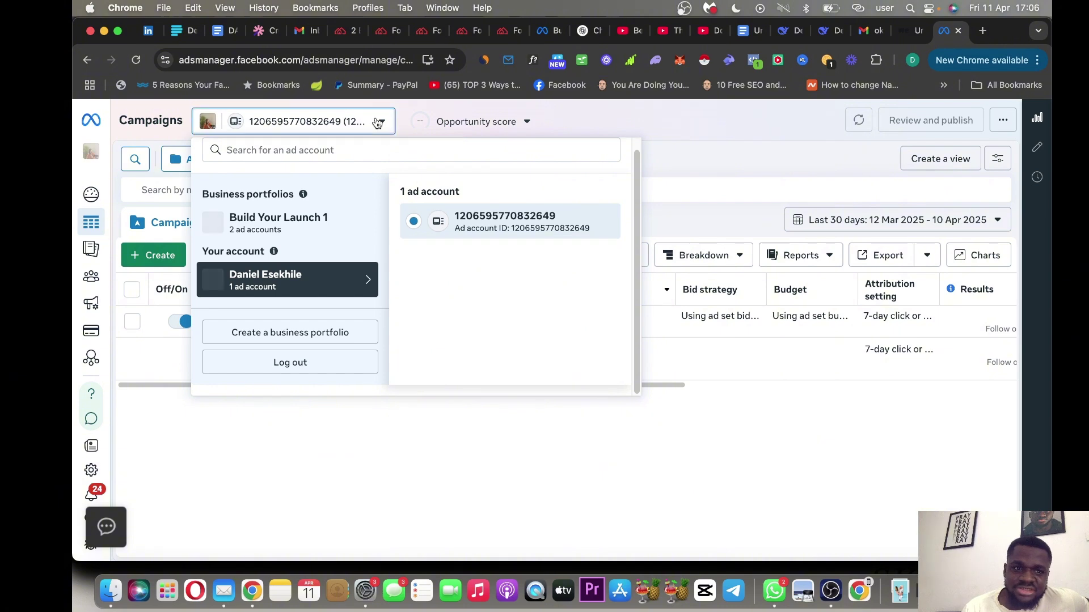
Begin a new business portfolio named 'Janet Jeans', then open a new browser tab.
left_click(299, 335)
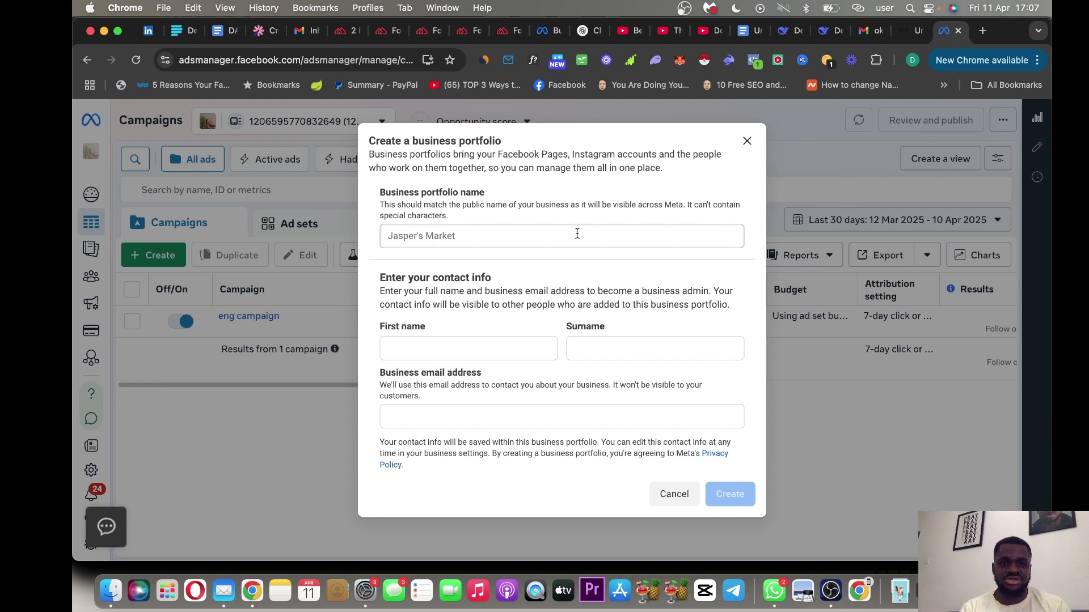
left_click(577, 234)
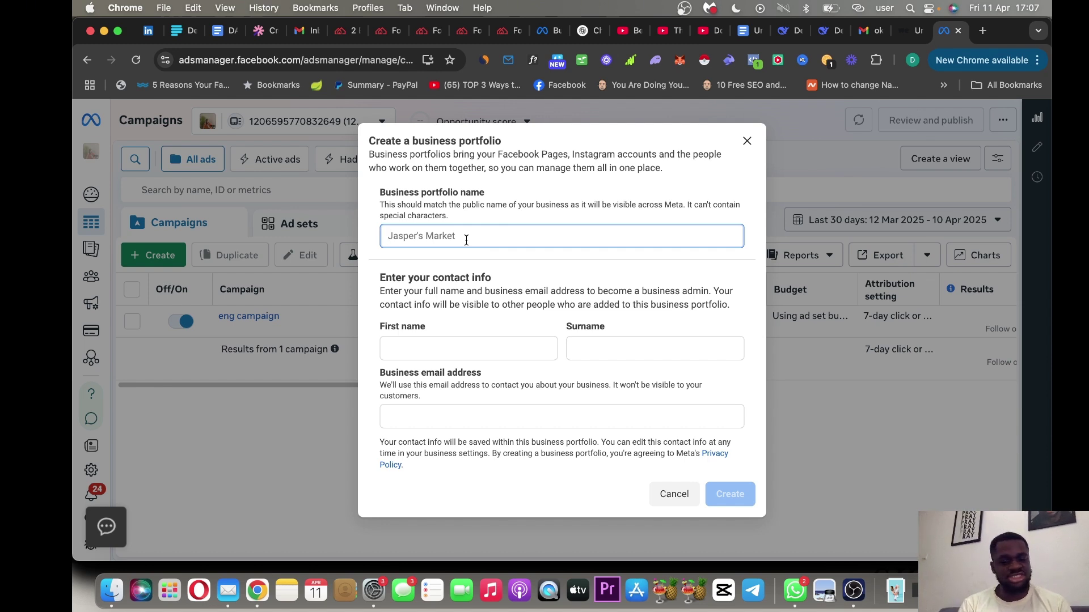
type("Ja")
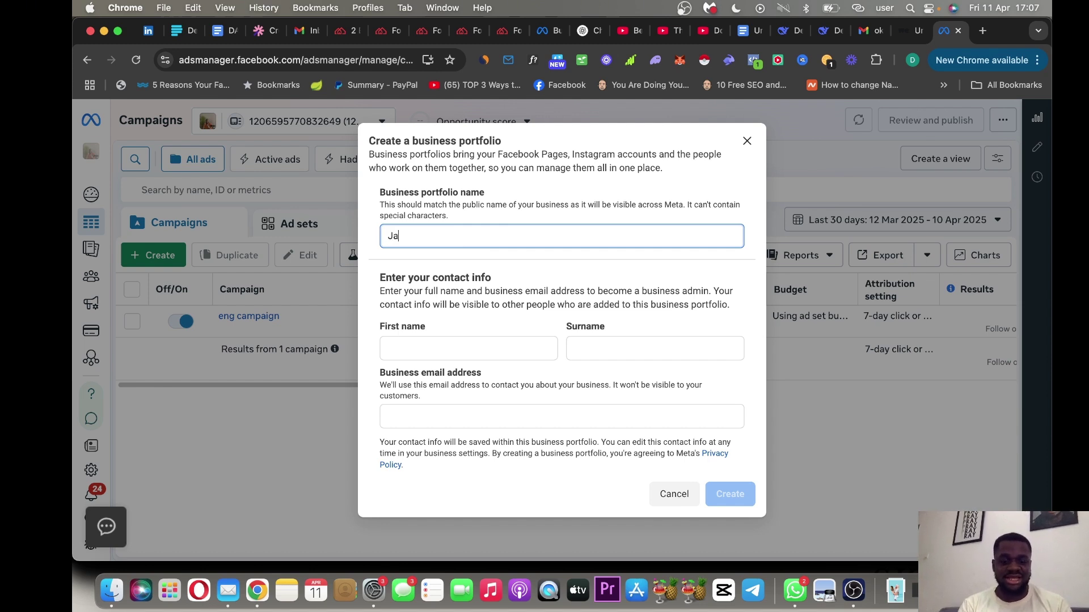
type("net Jeand")
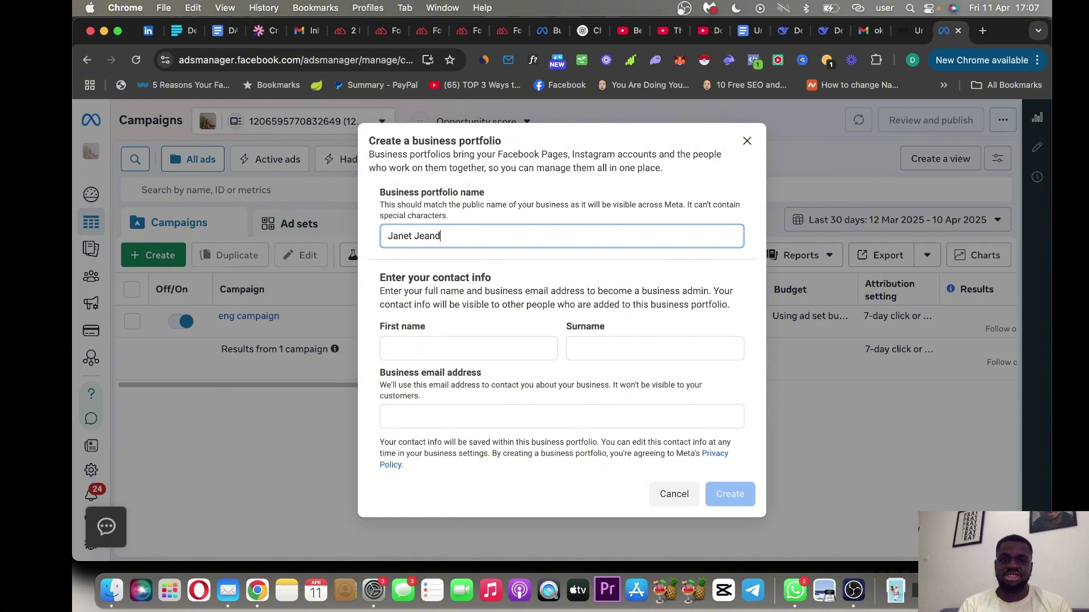
key("BackSpace")
type("s")
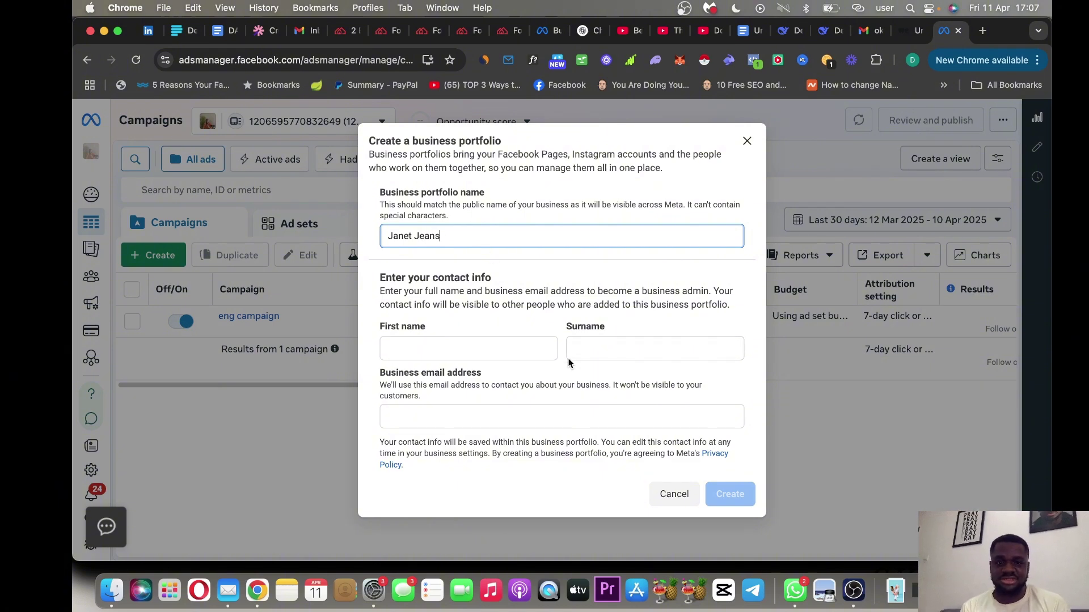
left_click(524, 350)
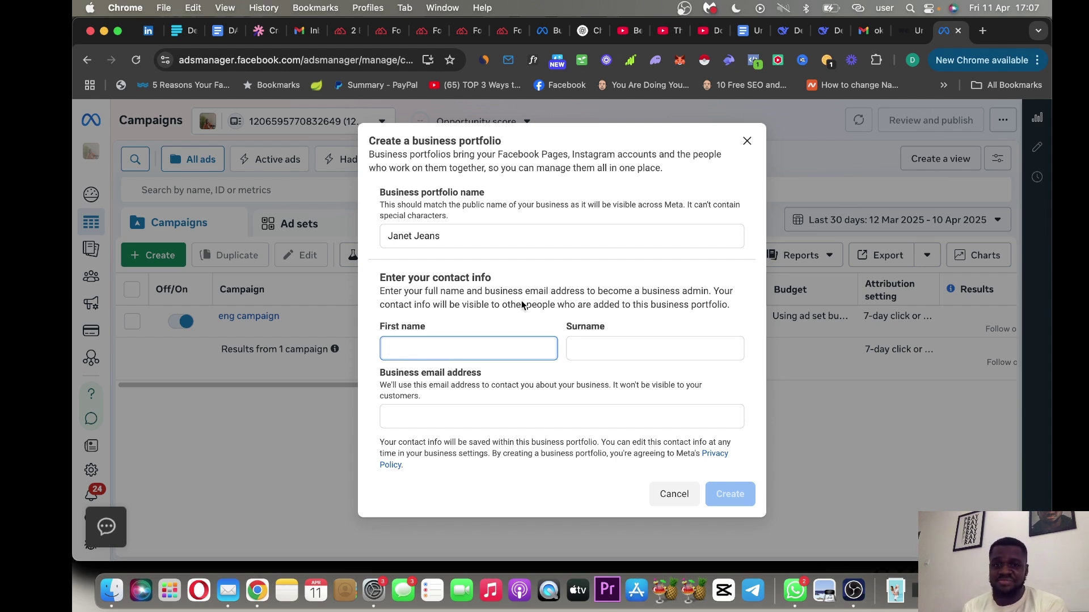
left_click(983, 30)
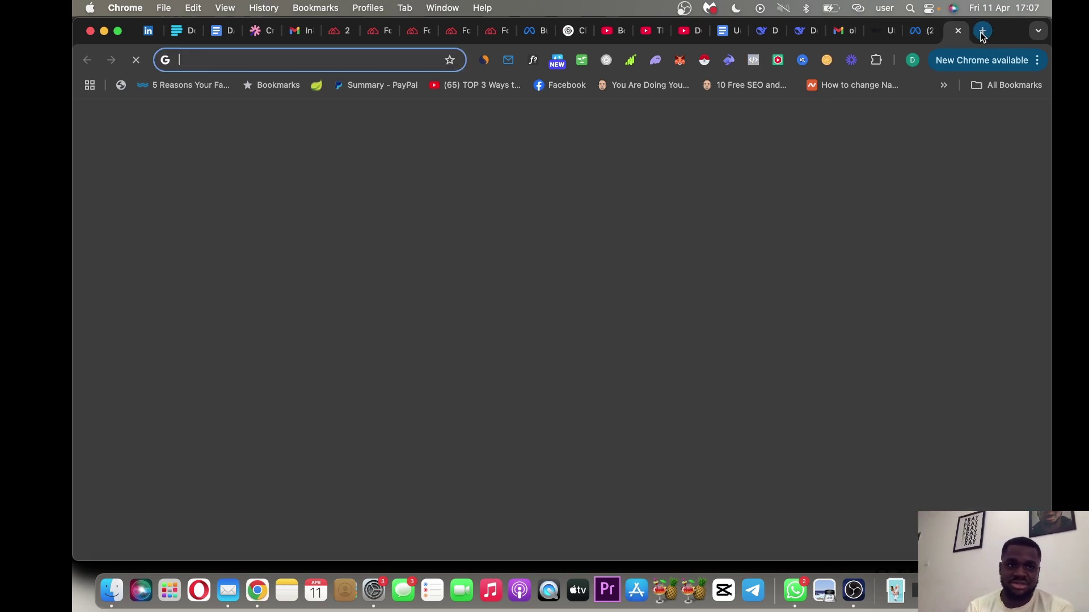
Load Facebook in the new tab, then return to the Ads Manager portfolio form.
type("facebook.com")
key("Return")
left_click(911, 34)
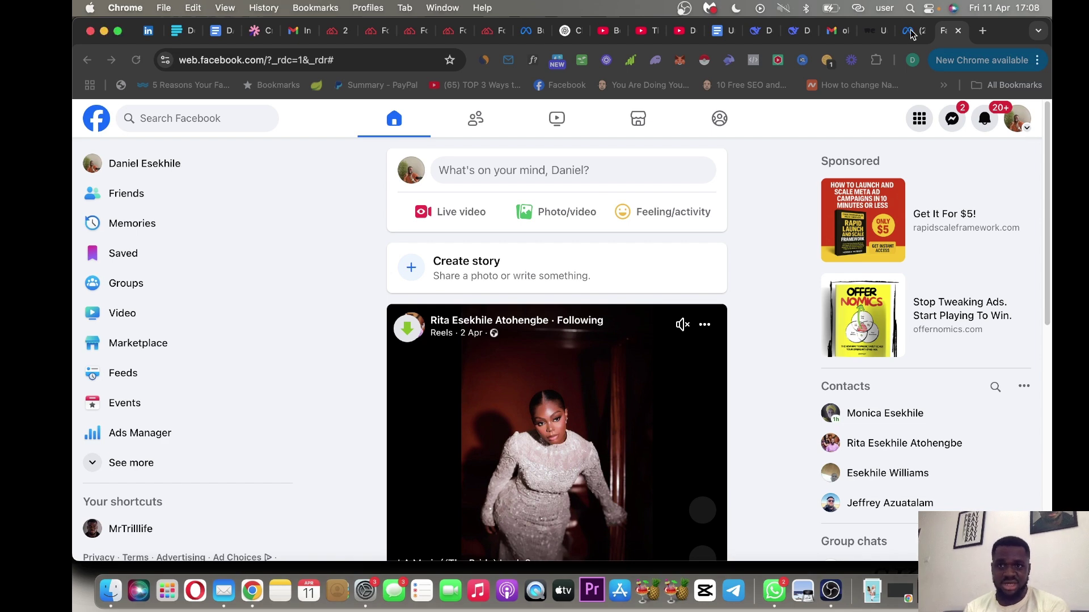
left_click(911, 31)
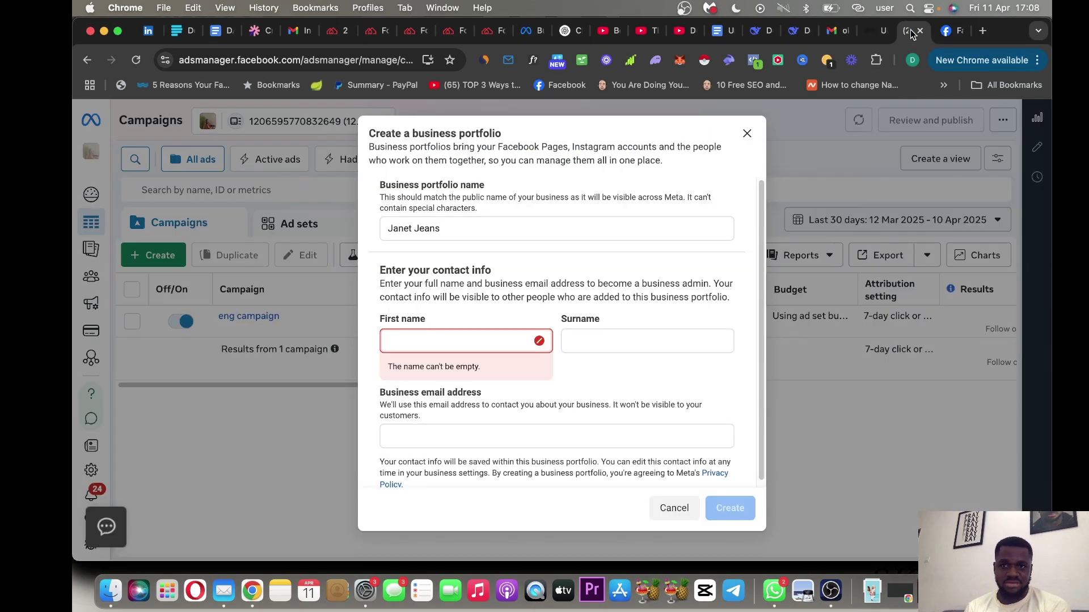
Enter the admin's first name, surname and business e-mail address on the form.
left_click(465, 344)
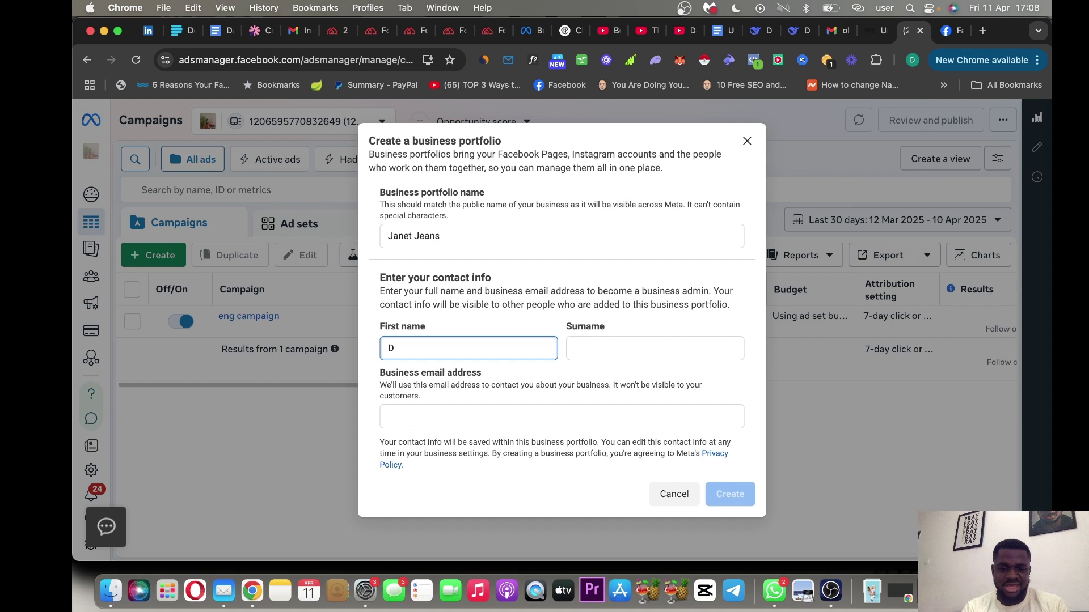
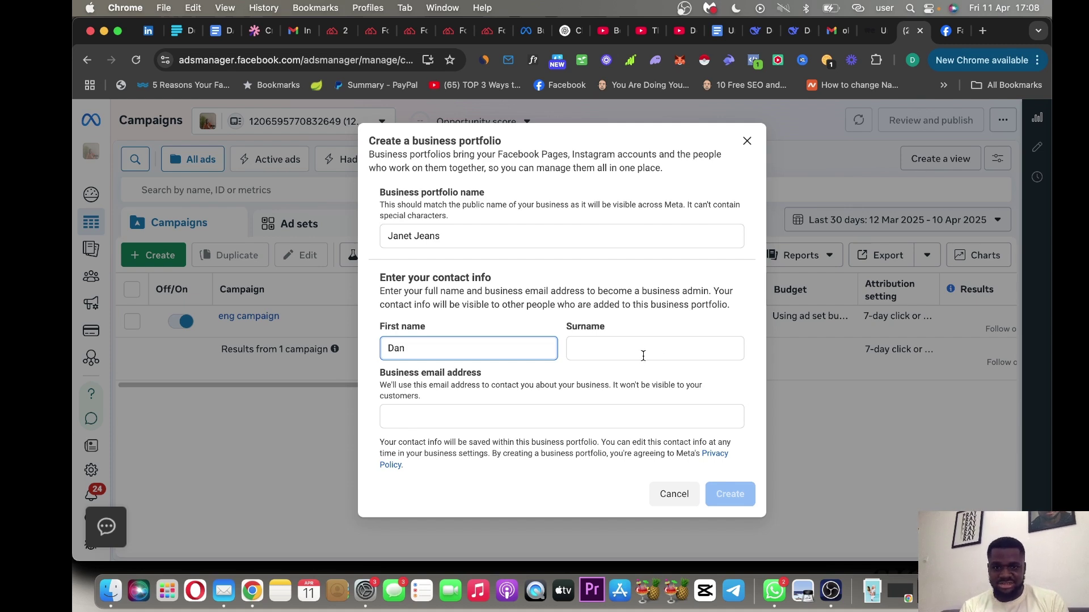
left_click(632, 350)
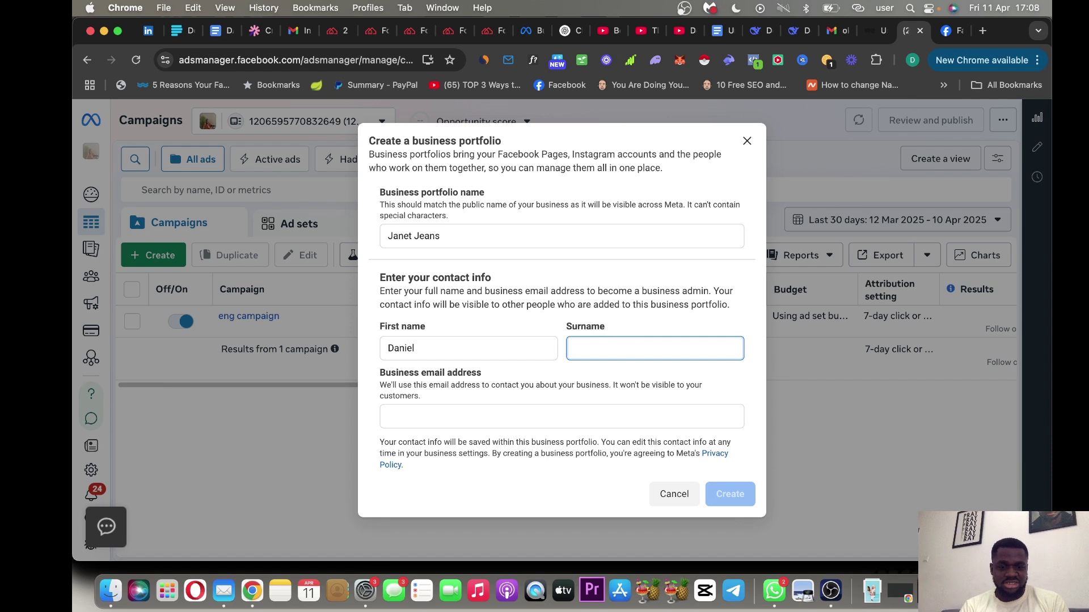
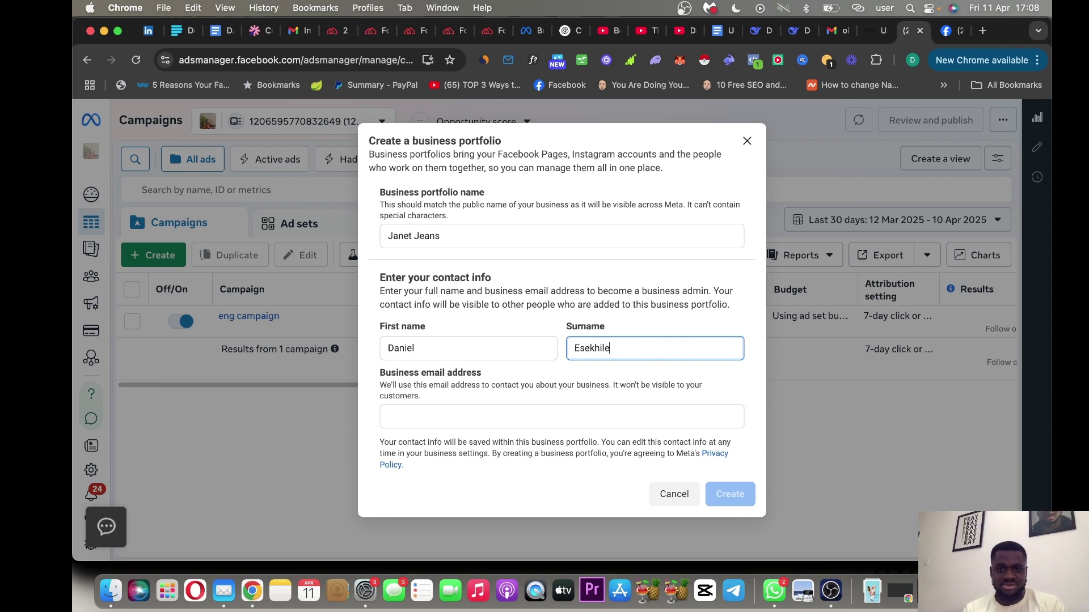
left_click(657, 413)
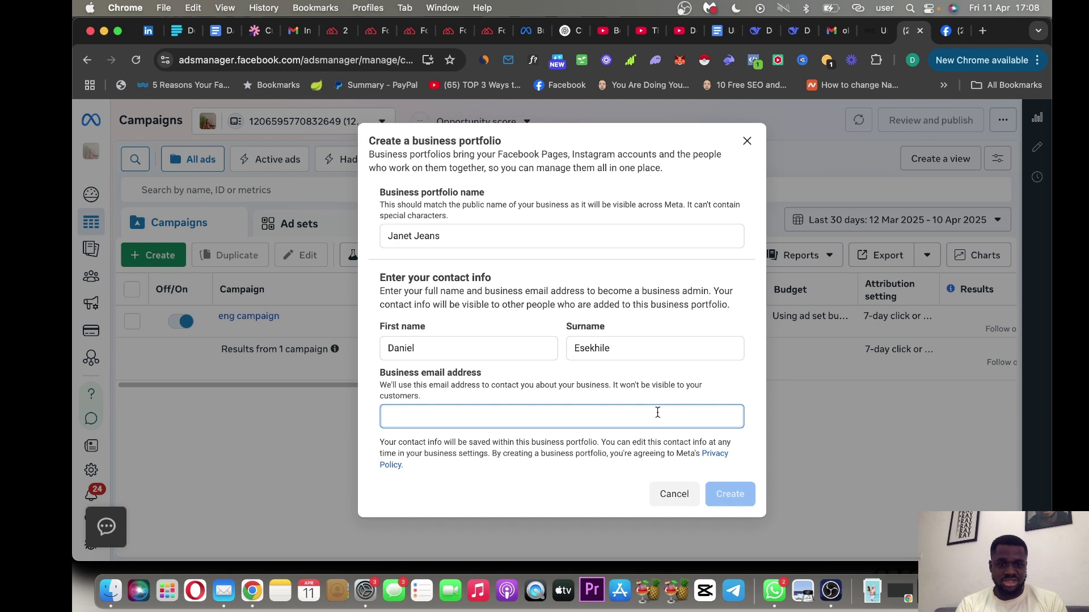
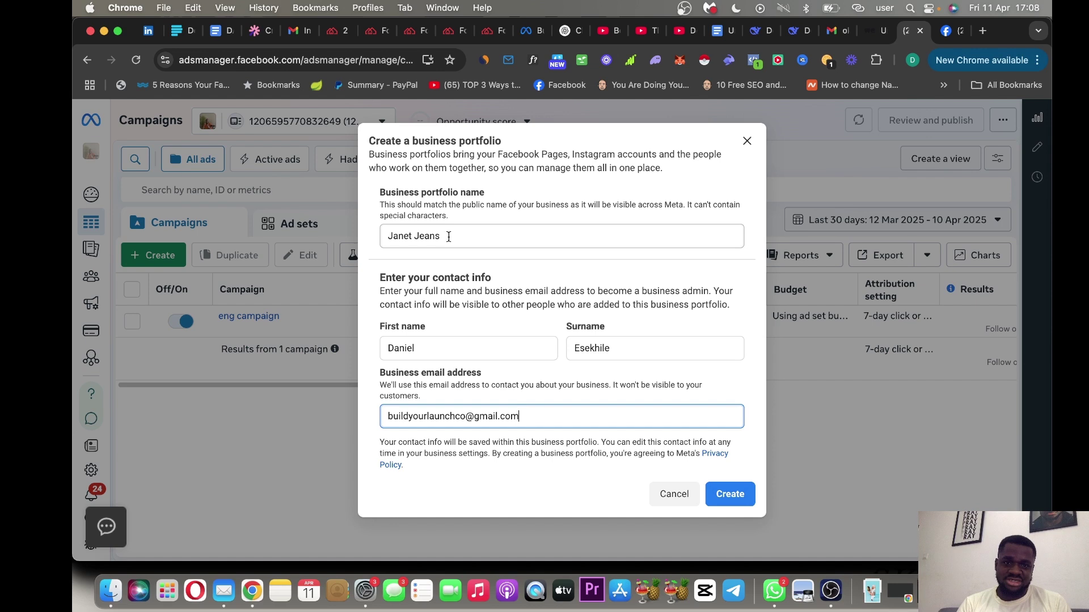
Rename the portfolio to 'Build Your Launch' and create it.
left_click_drag(449, 236, 367, 236)
type("b")
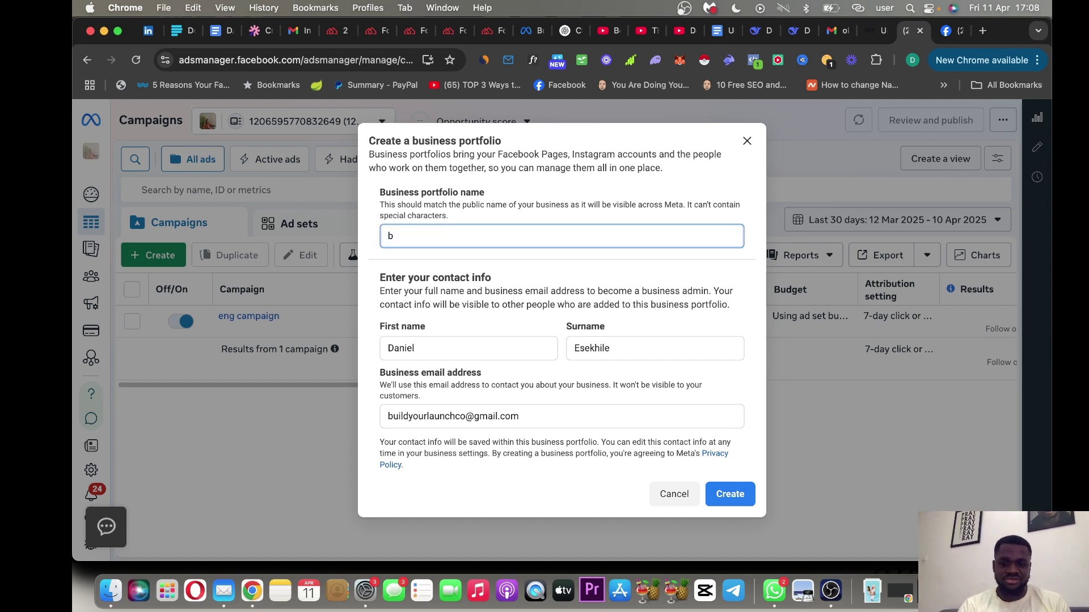
key("BackSpace")
type("Build Y")
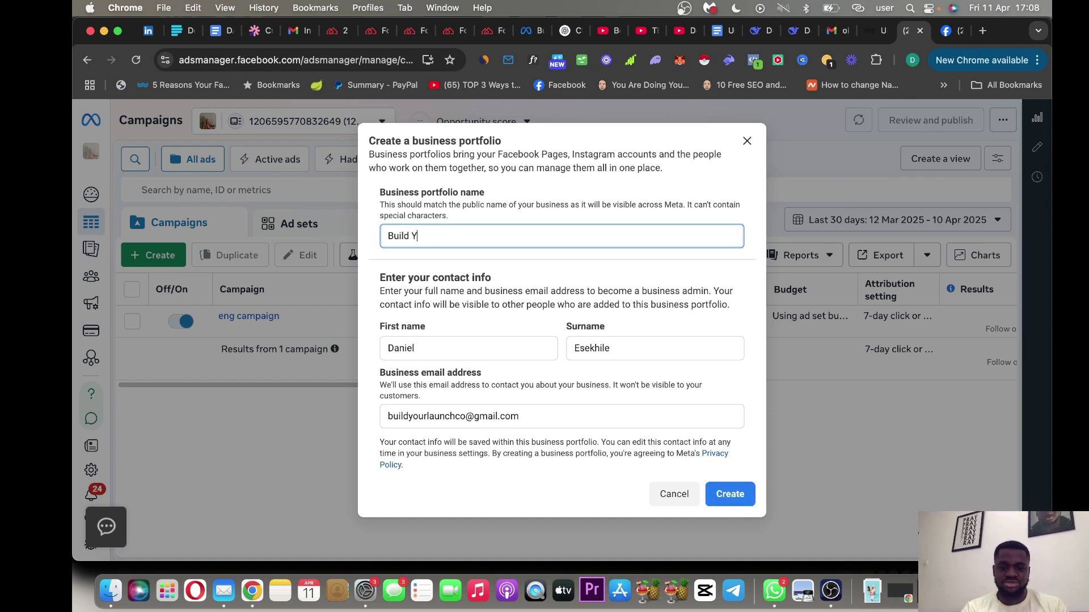
type("our La")
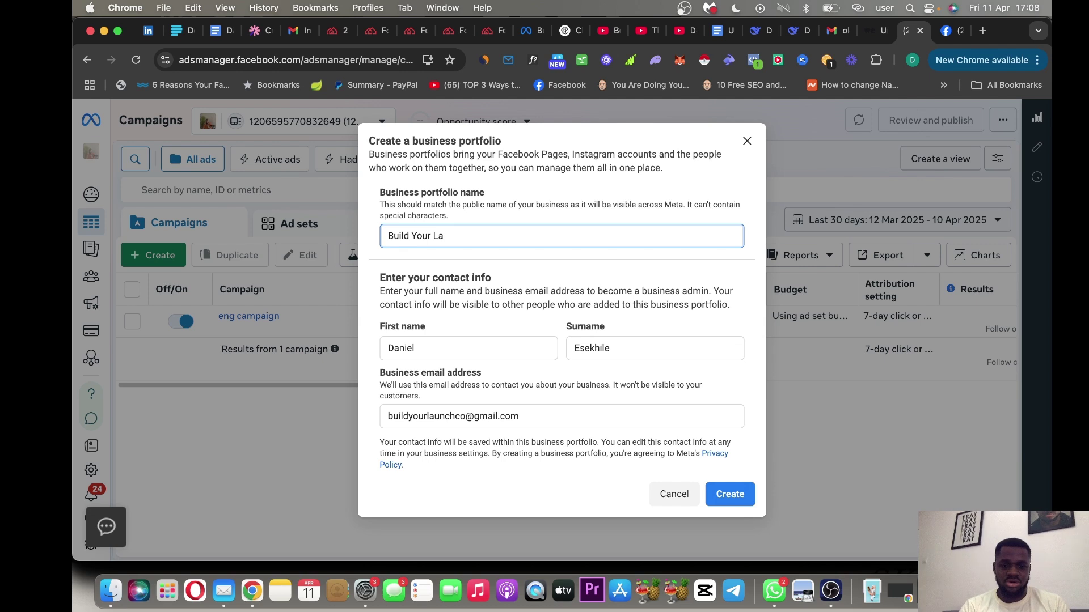
type("yunch")
left_click(595, 288)
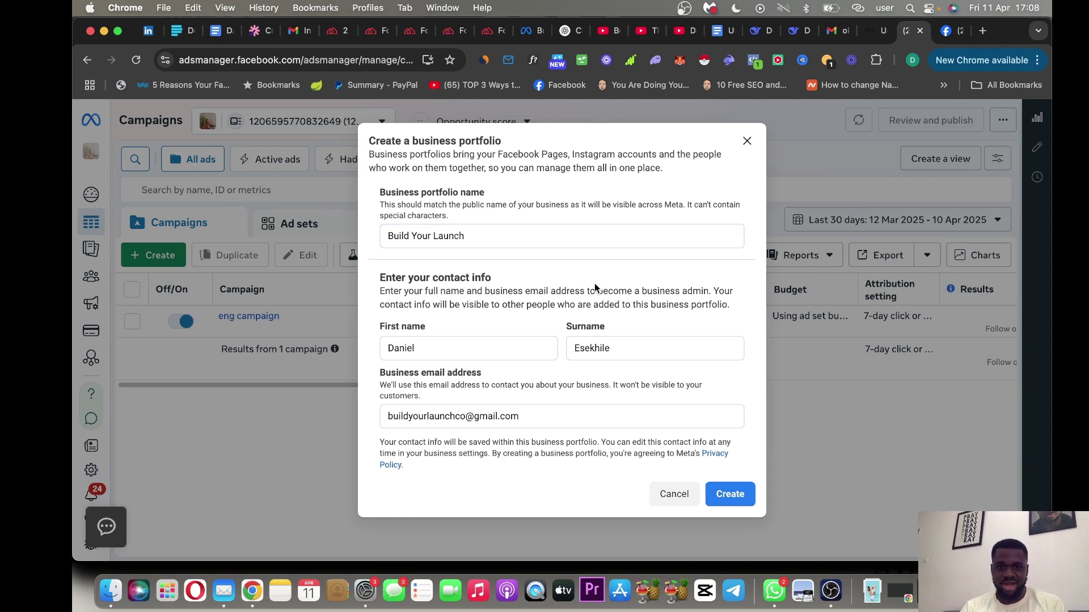
left_click(731, 496)
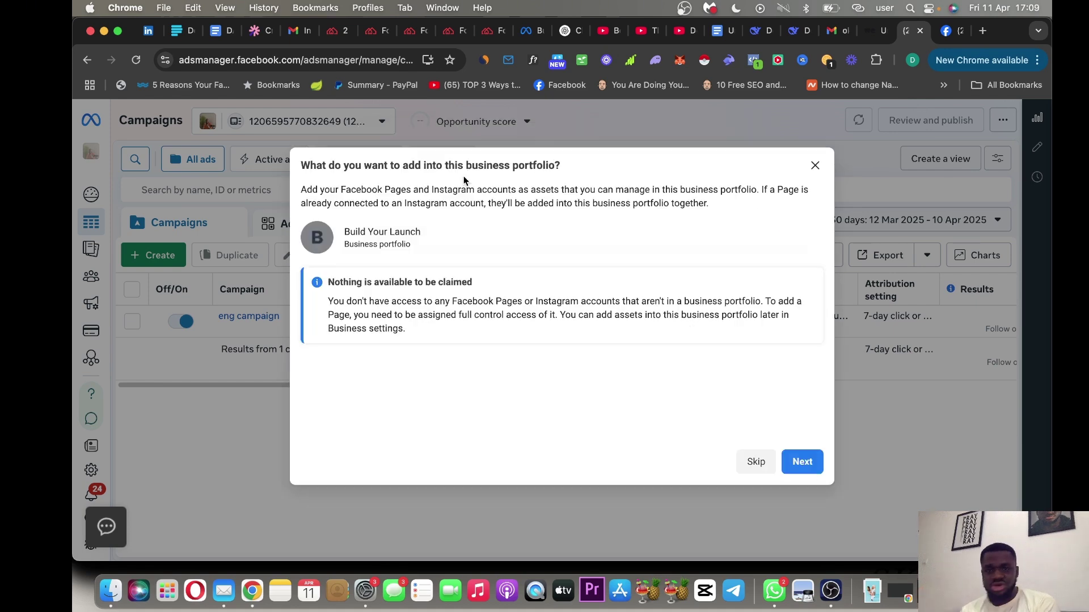
Skip the empty asset step and keep Employee as the new person's role.
left_click(799, 468)
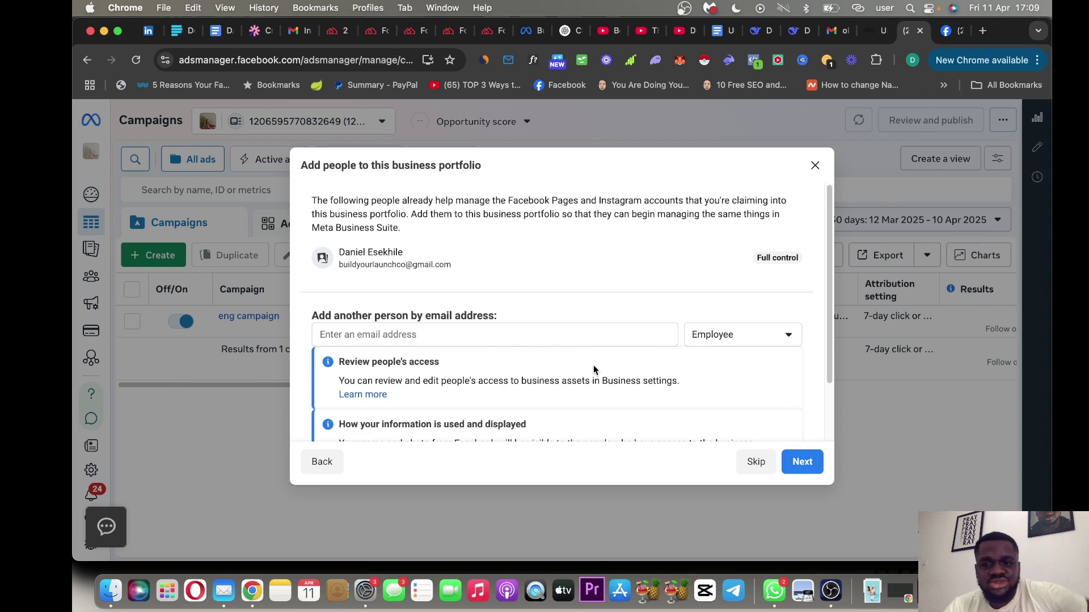
scroll(830, 372, "down", 2)
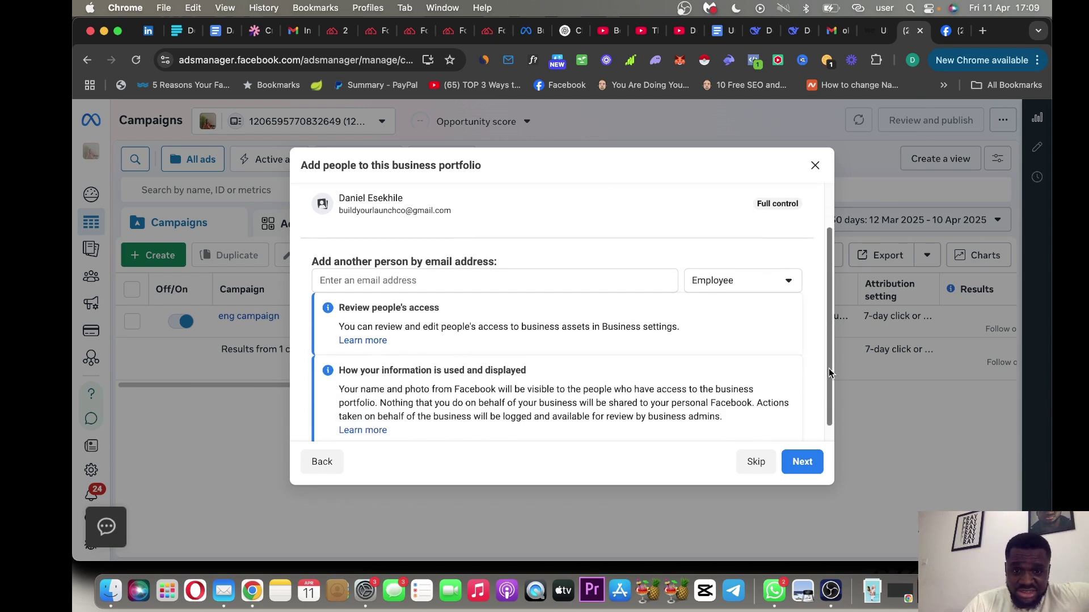
left_click_drag(829, 372, 822, 318)
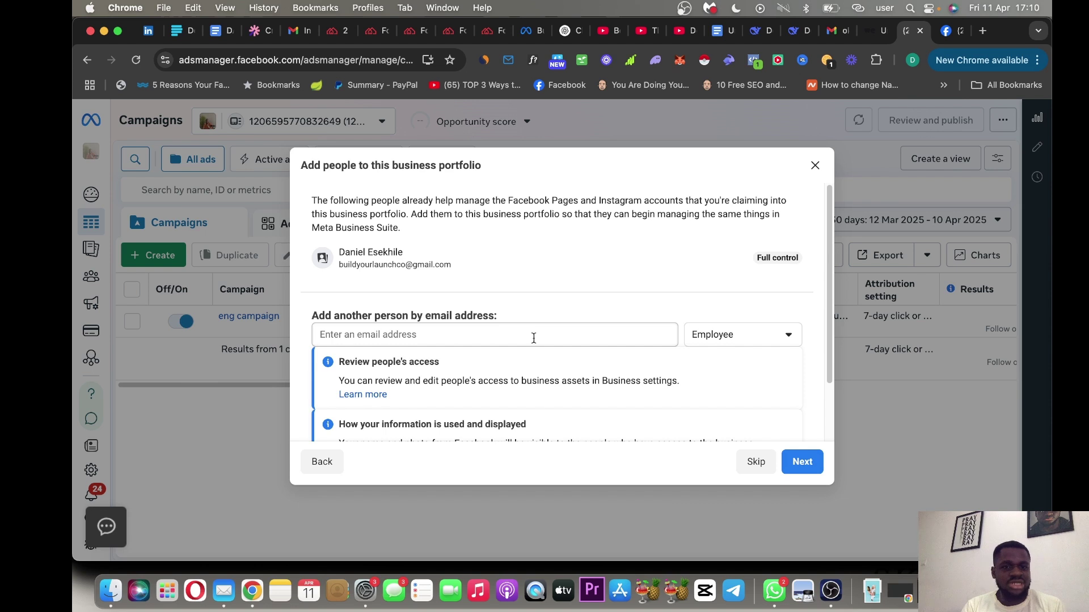
left_click(759, 341)
left_click(759, 341)
left_click(758, 341)
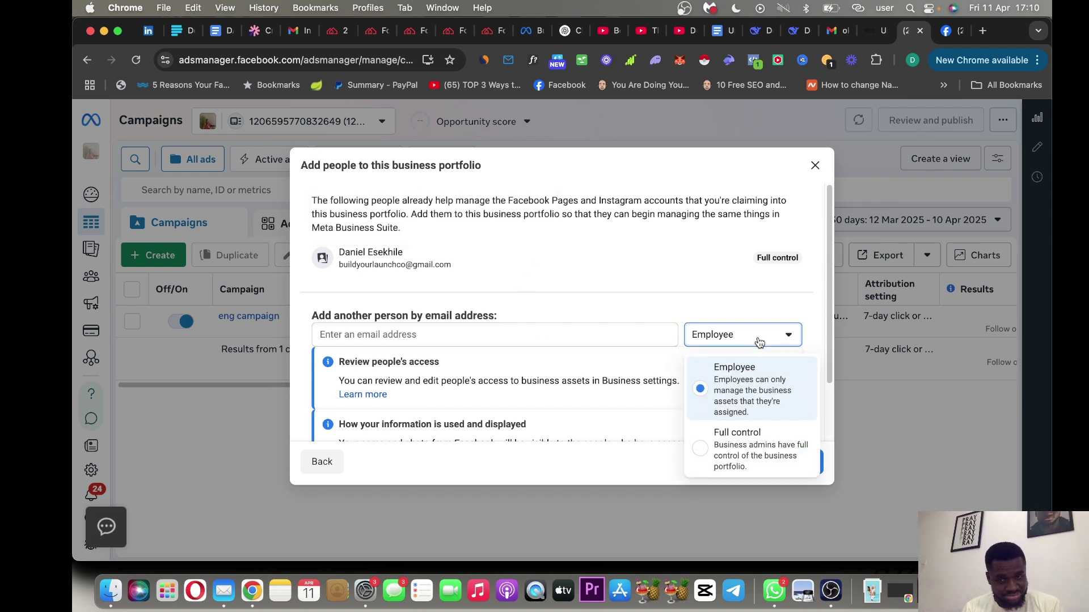
left_click(759, 341)
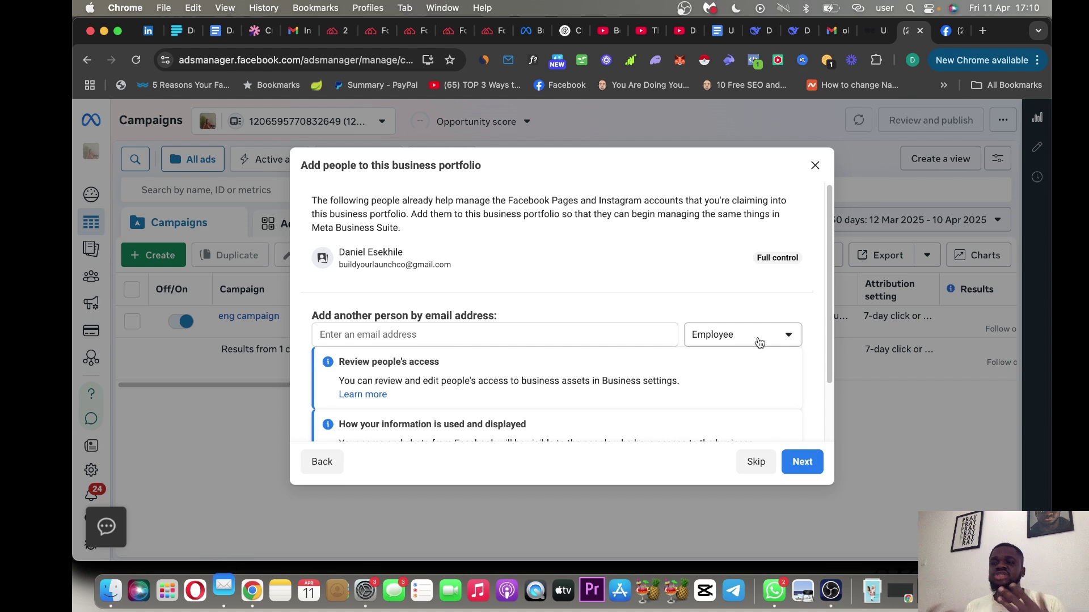
Type the new person's e-mail address into the invite field.
left_click(627, 334)
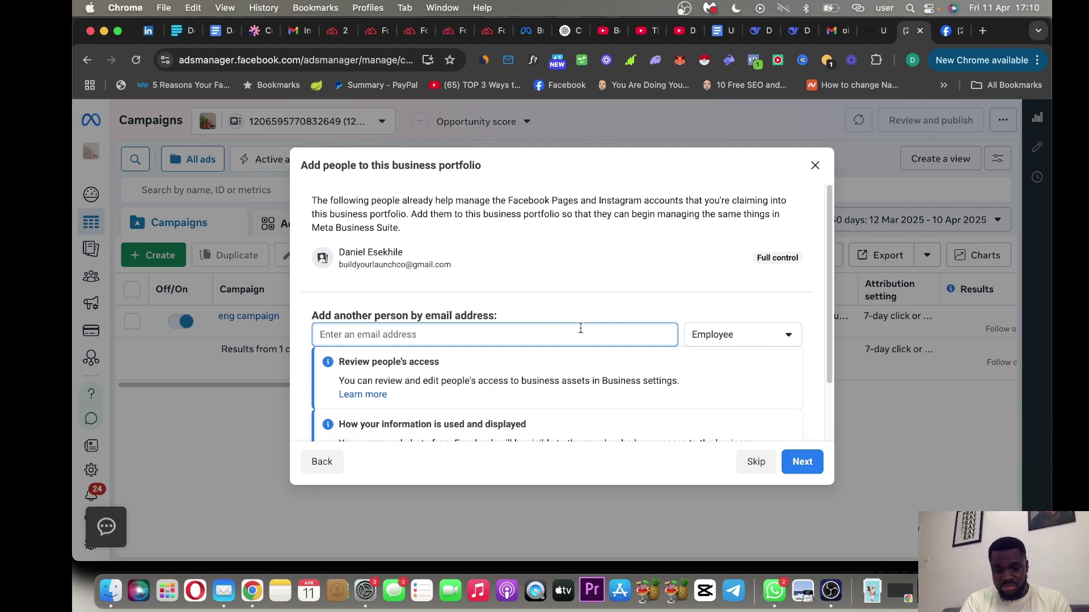
type("sdsdsd")
key("BackSpace")
key("BackSpace")
key("BackSpace")
key("BackSpace")
key("BackSpace")
key("BackSpace")
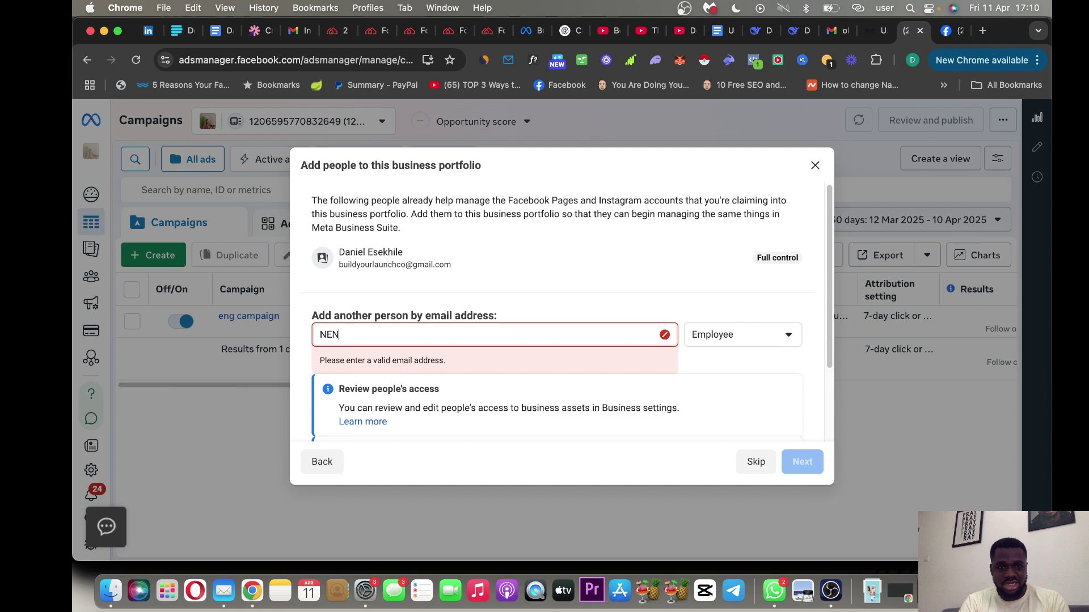
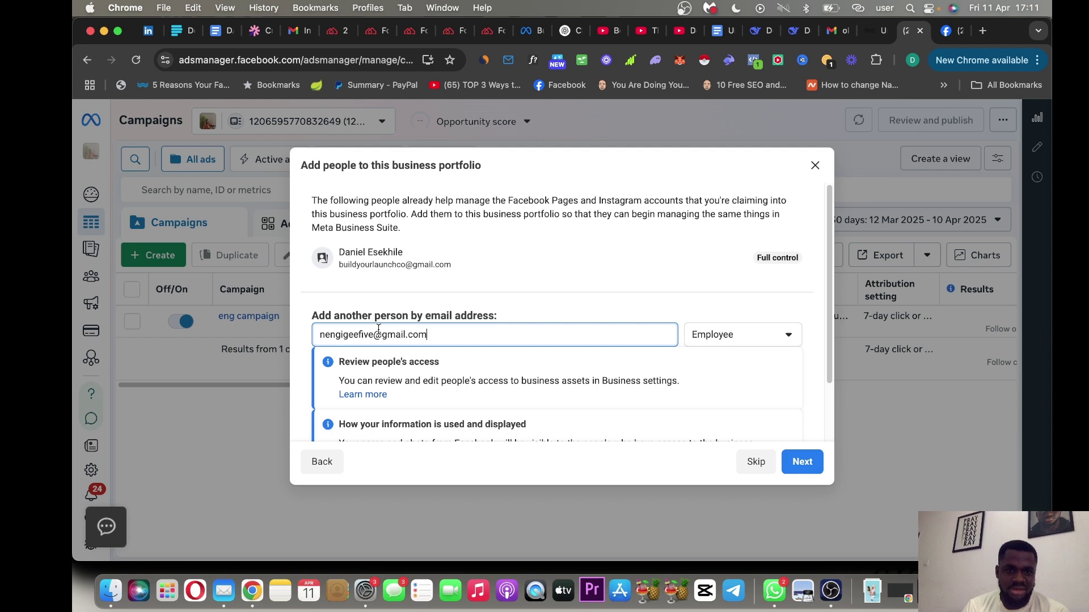
Correct the invite e-mail, replacing it with the person's final Gmail address.
left_click_drag(373, 335, 297, 323)
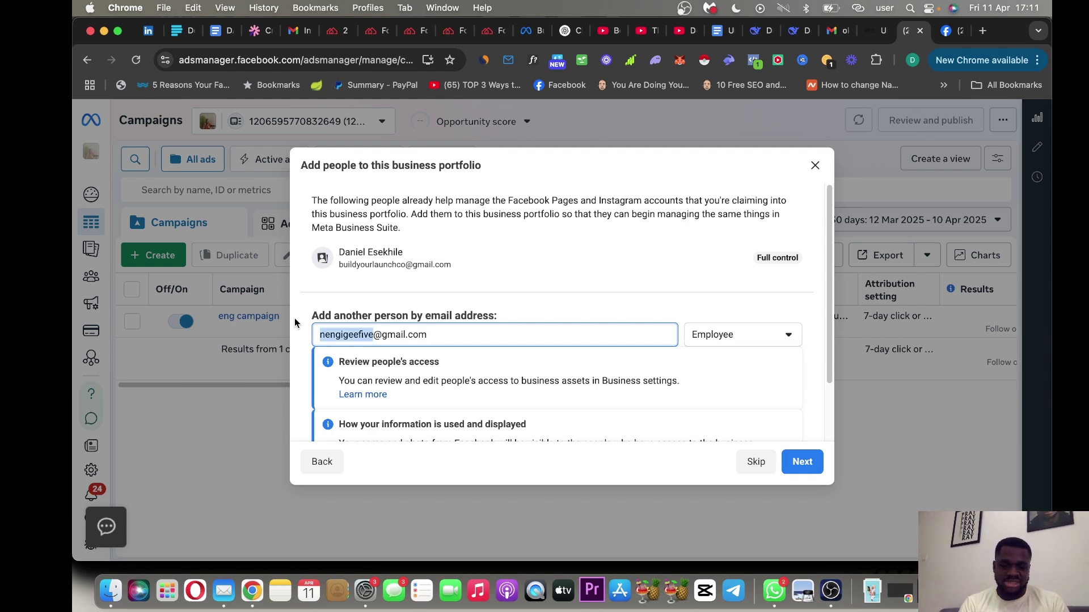
type("l")
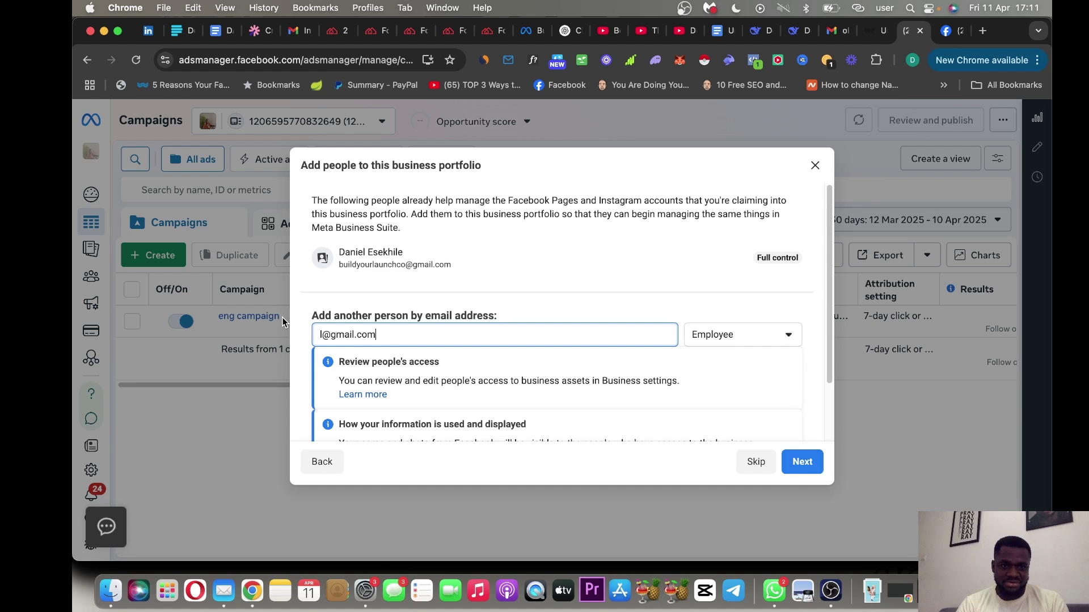
type("a")
key("super+Right")
type("un")
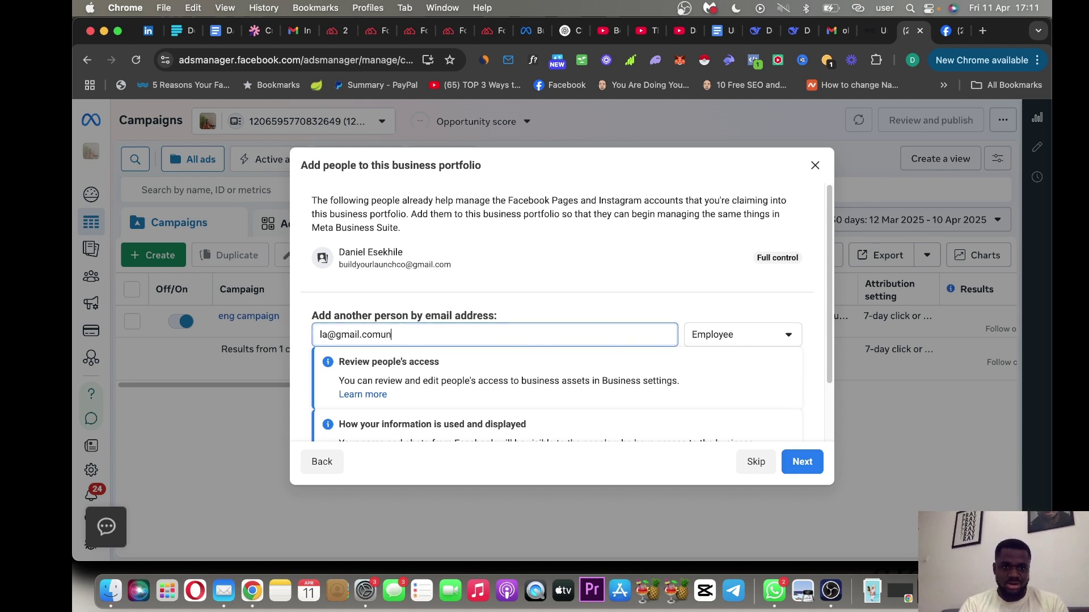
key("BackSpace")
key("BackSpace")
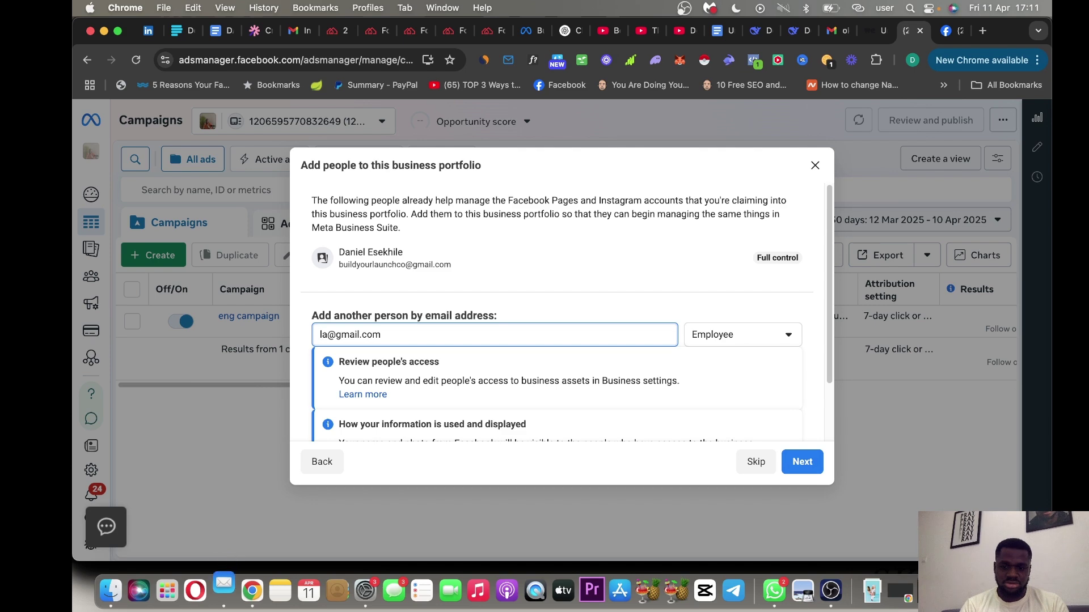
left_click(328, 334)
type("u")
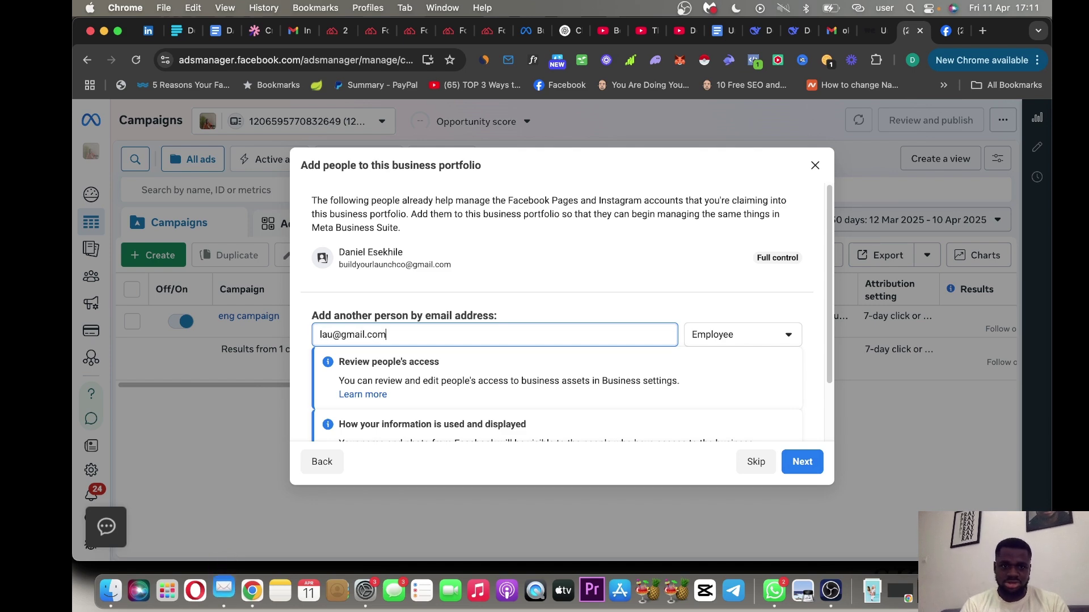
left_click(378, 335)
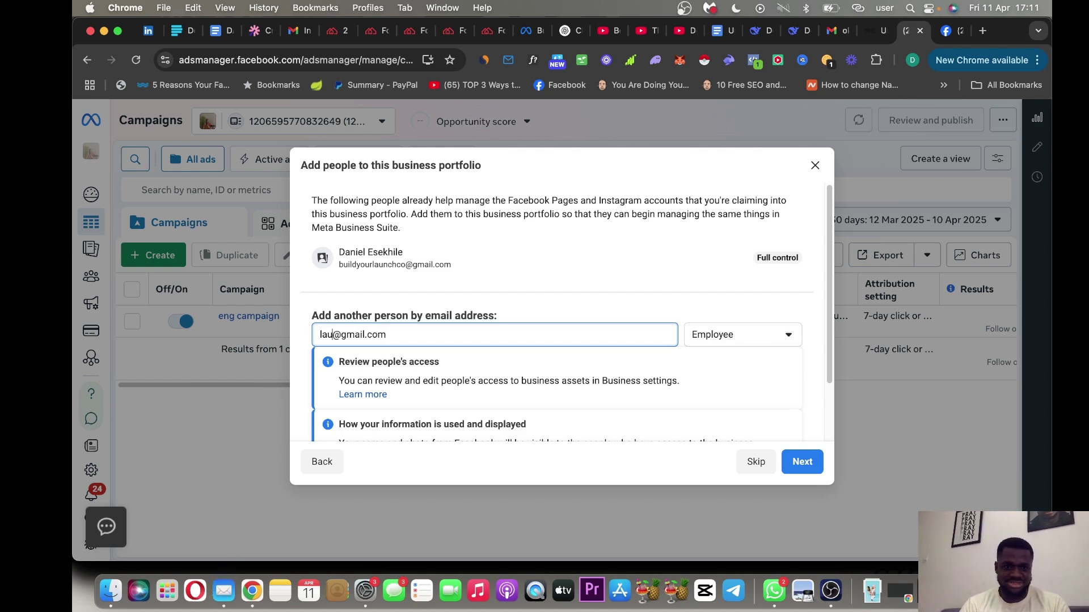
left_click(338, 335)
type("n")
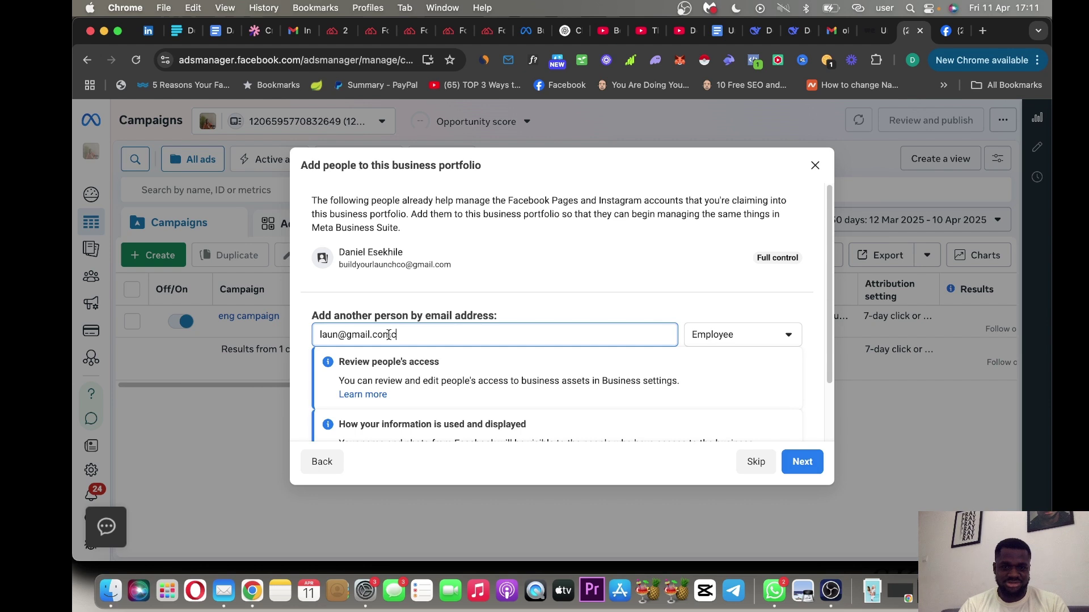
left_click(392, 335)
left_click_drag(393, 336, 267, 338)
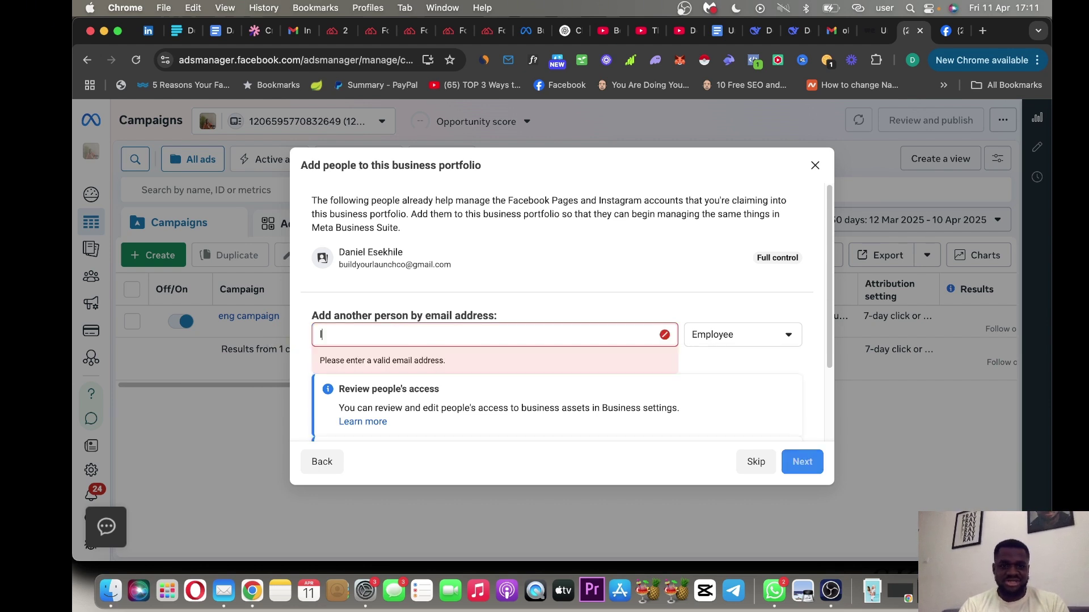
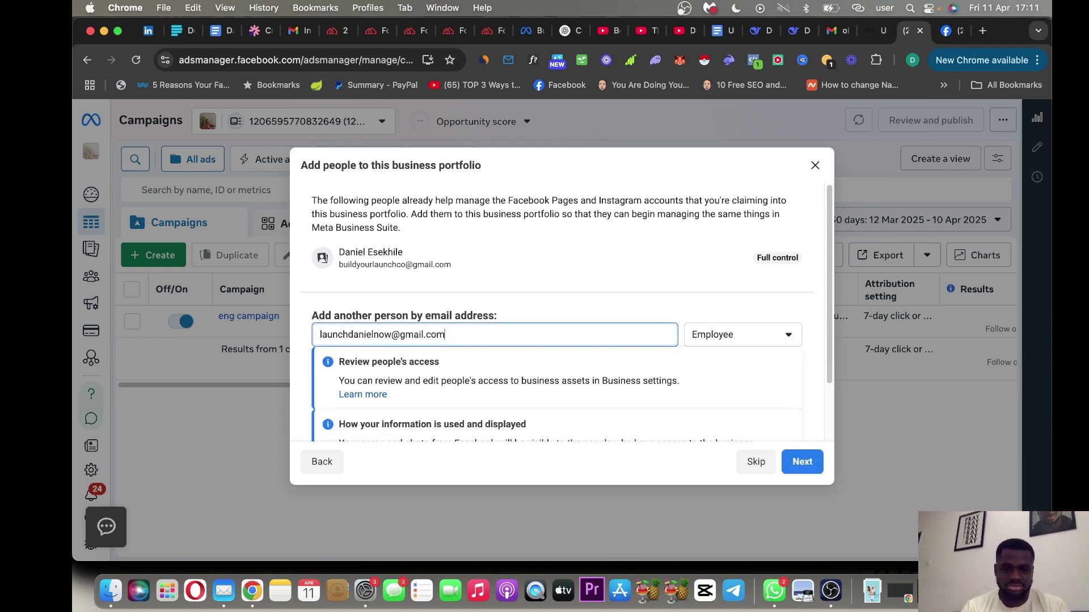
left_click(563, 299)
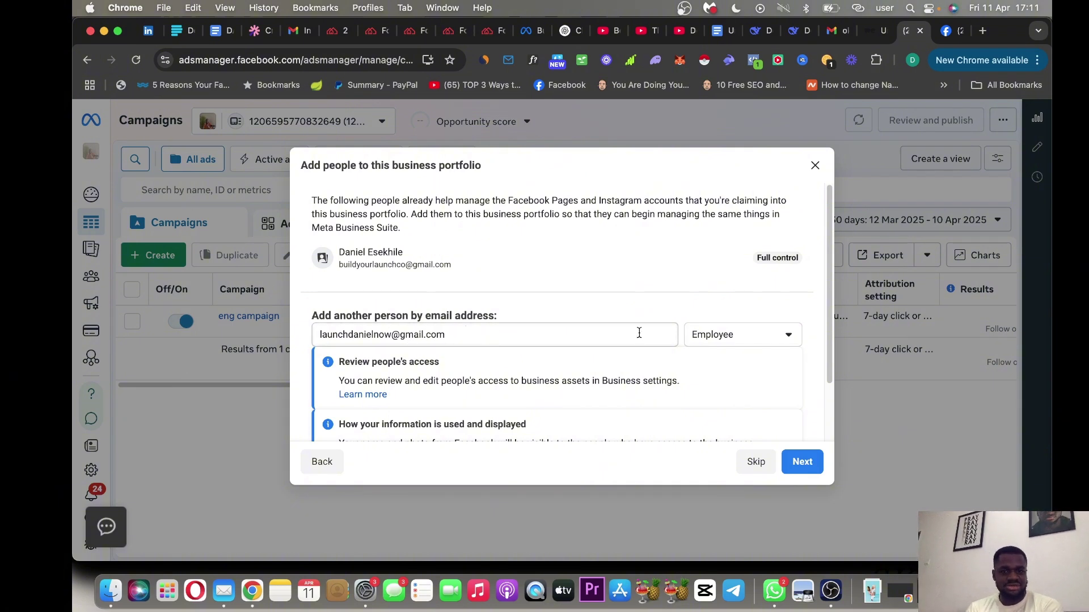
Scroll through the access notices in the add-people dialog.
scroll(822, 391, "down", 3)
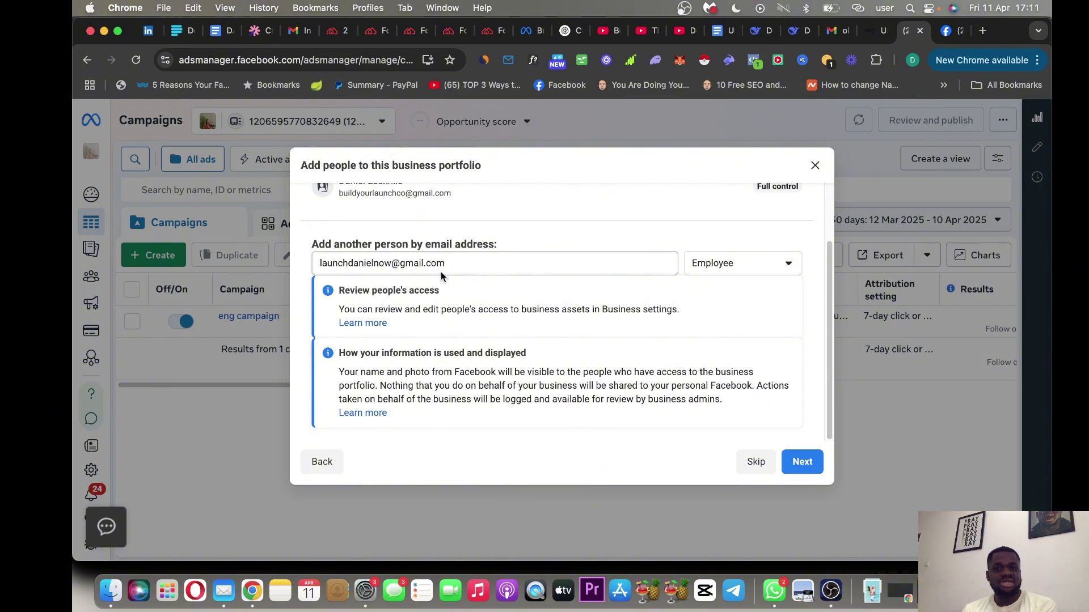
left_click_drag(832, 260, 833, 198)
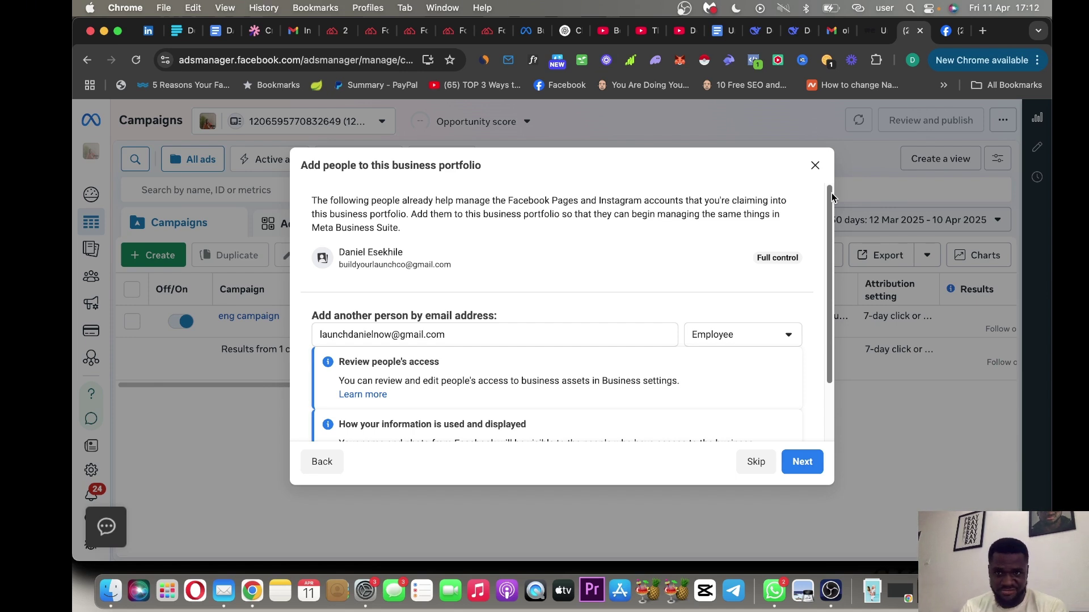
left_click_drag(831, 200, 819, 342)
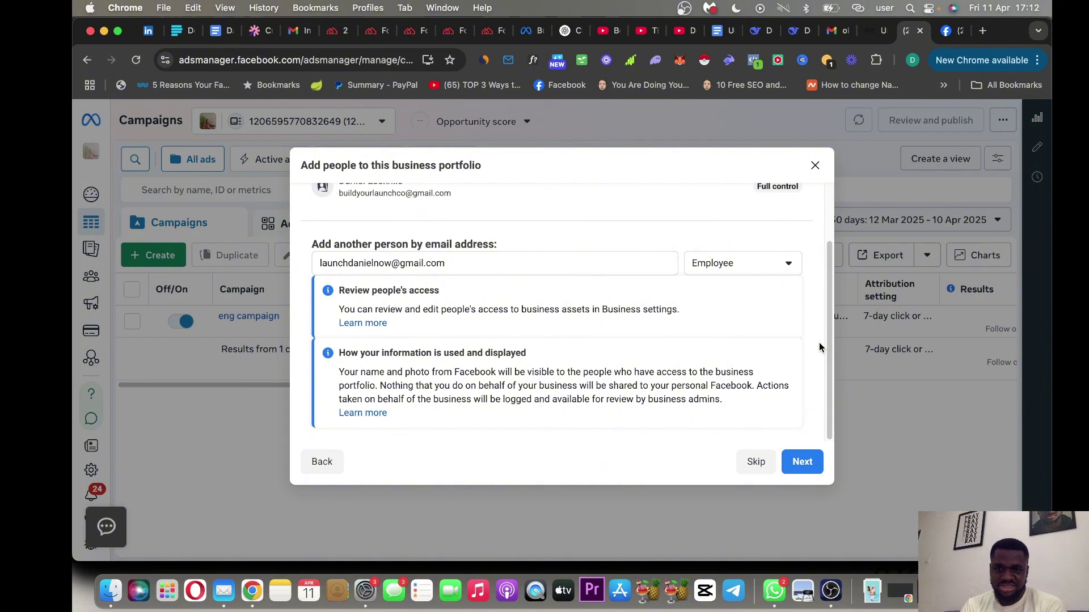
Review the Build Your Launch portfolio summary and confirm its creation.
left_click(807, 460)
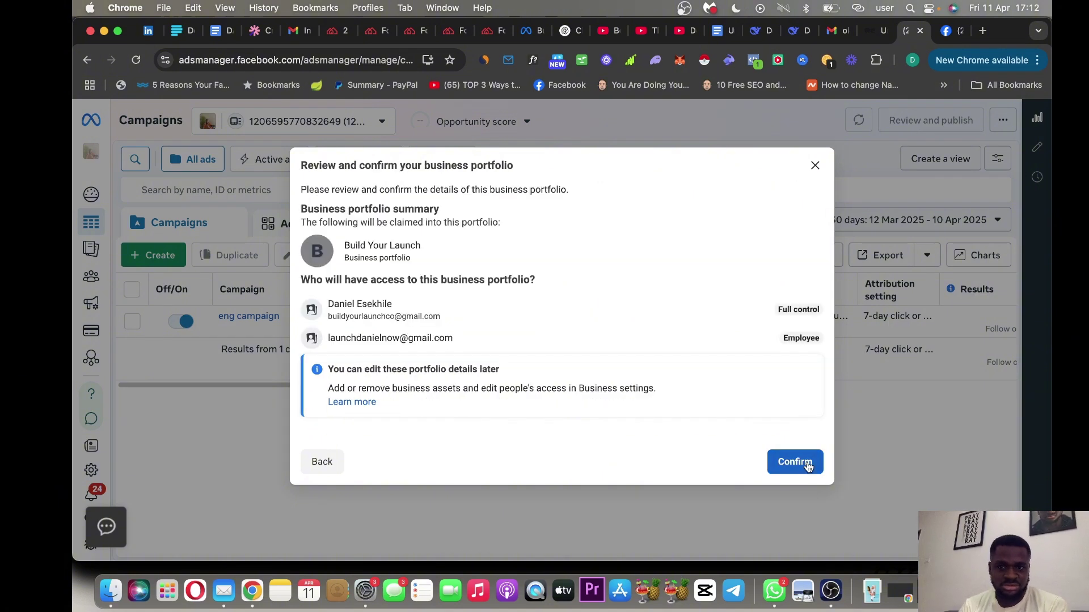
left_click(802, 461)
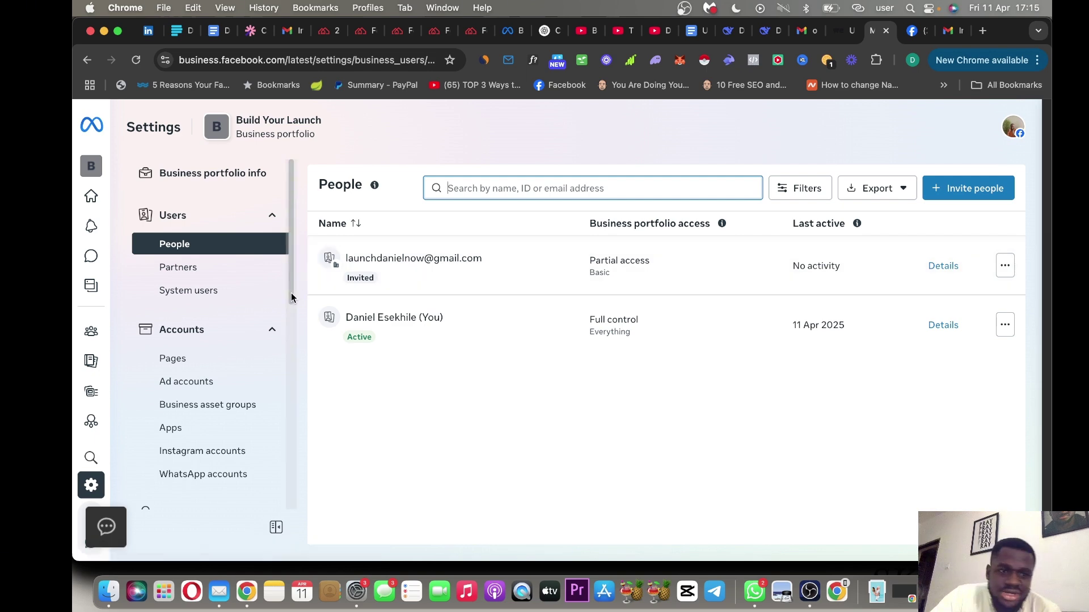
Expand Data sources in the Settings sidebar and open the Pages section.
left_click_drag(291, 298, 290, 330)
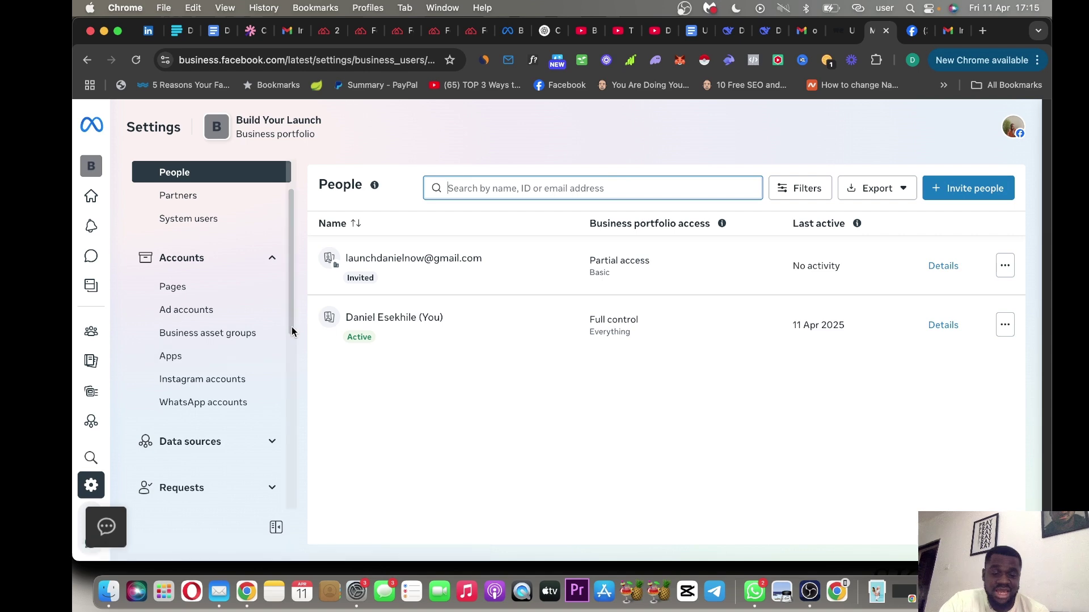
left_click_drag(291, 328, 291, 358)
left_click(273, 374)
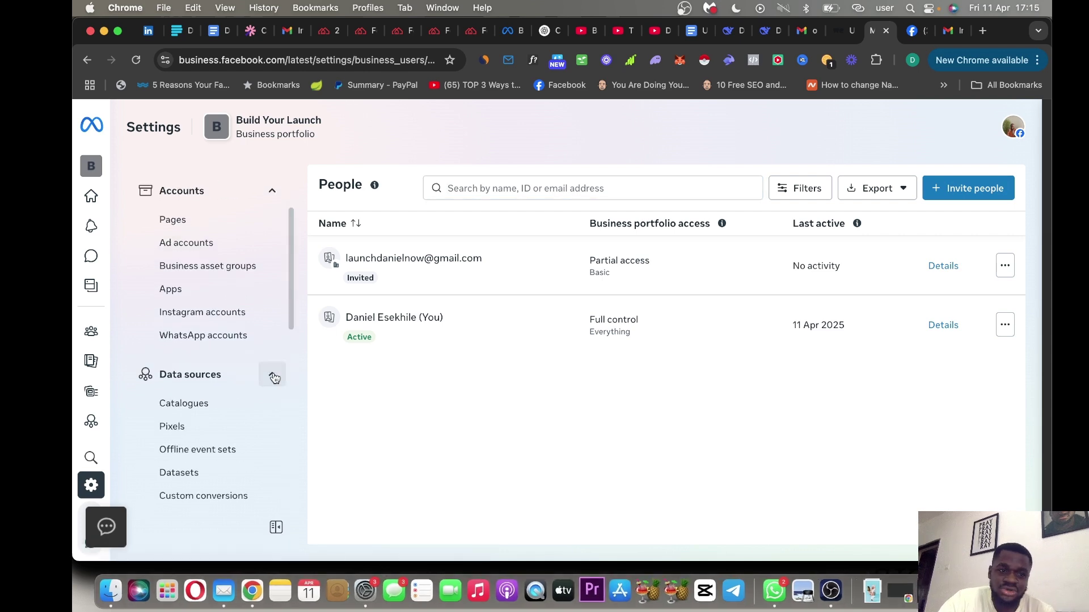
left_click_drag(288, 320, 287, 353)
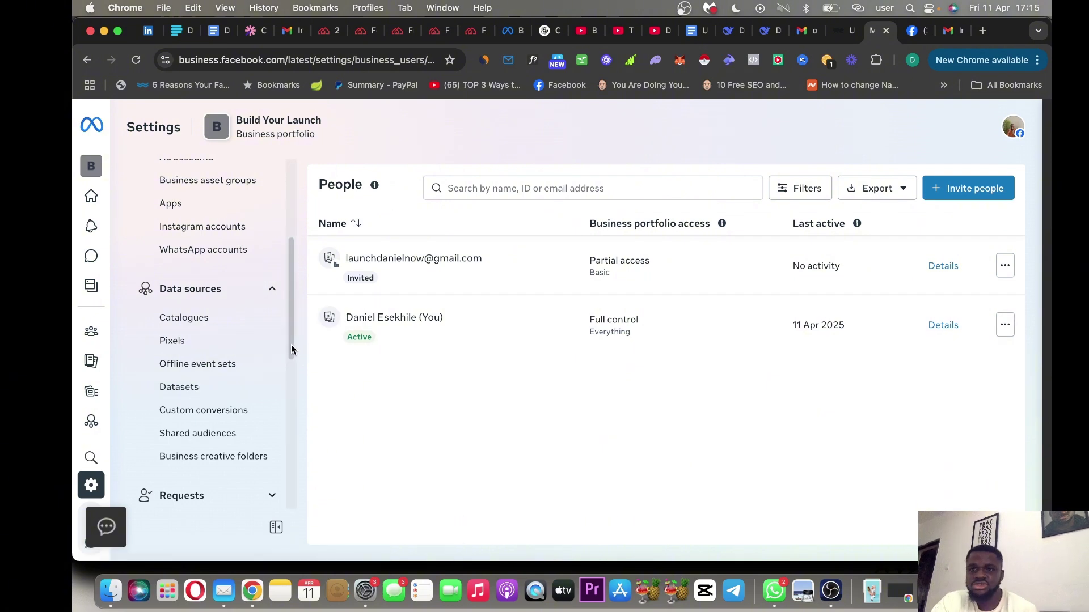
left_click_drag(292, 347, 287, 284)
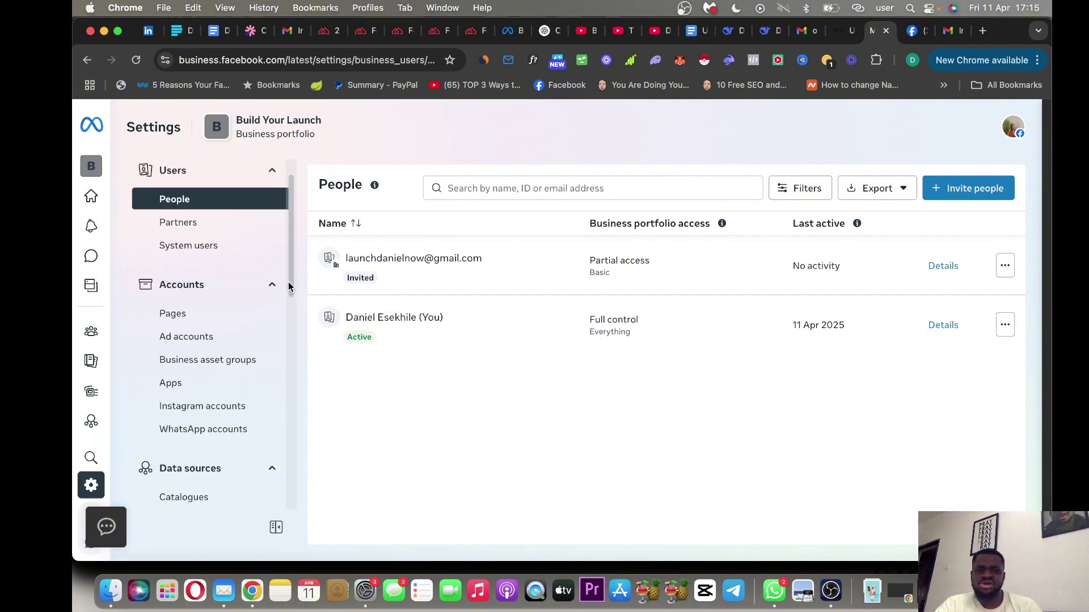
left_click(209, 321)
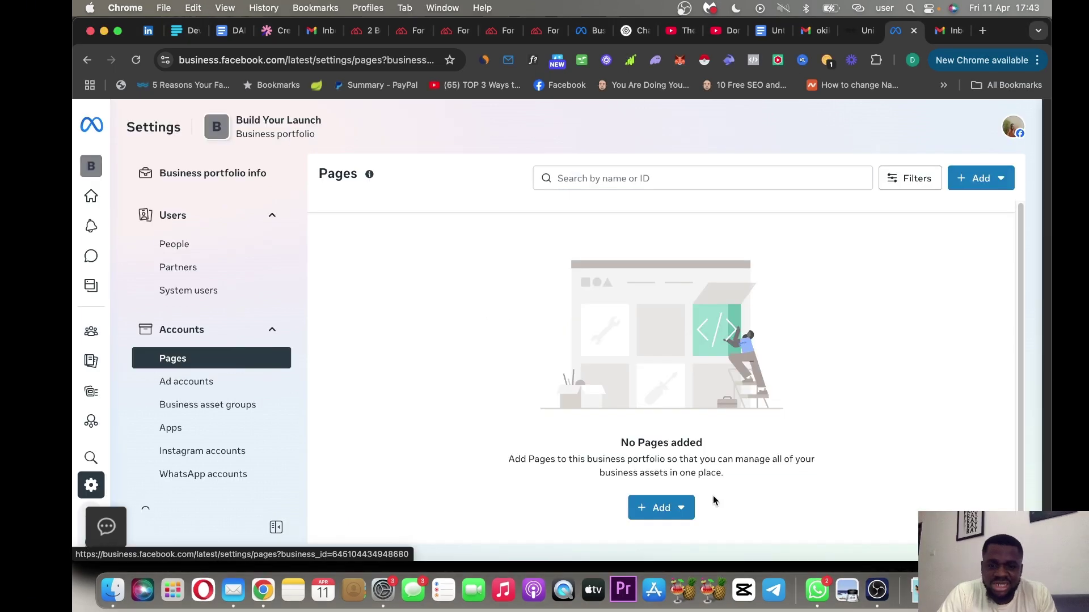
Start adding an existing Facebook Page, cancel it, and open Ad accounts instead.
left_click(672, 512)
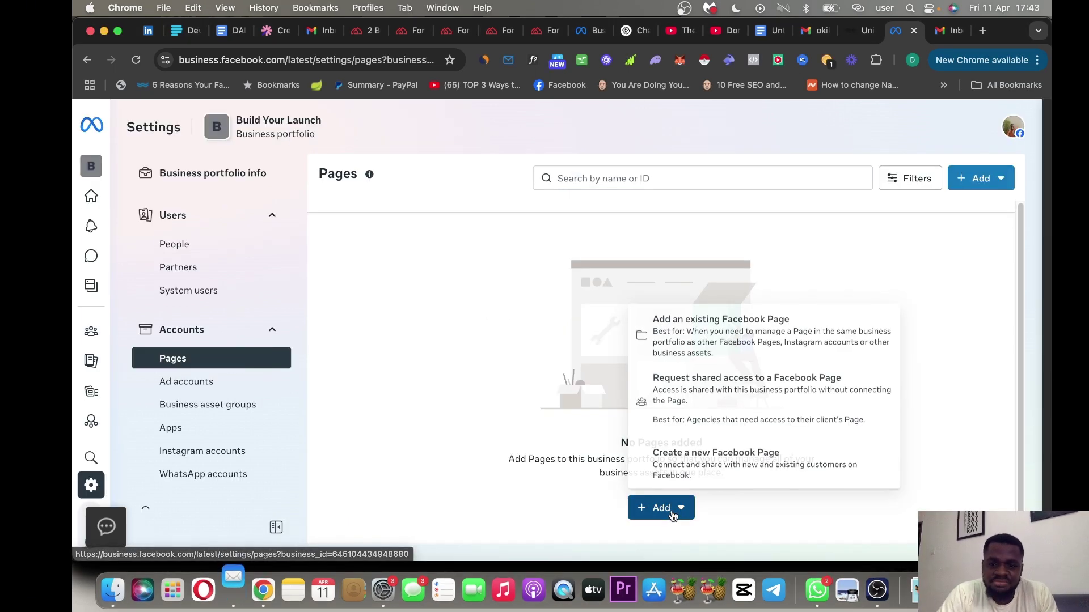
left_click(706, 345)
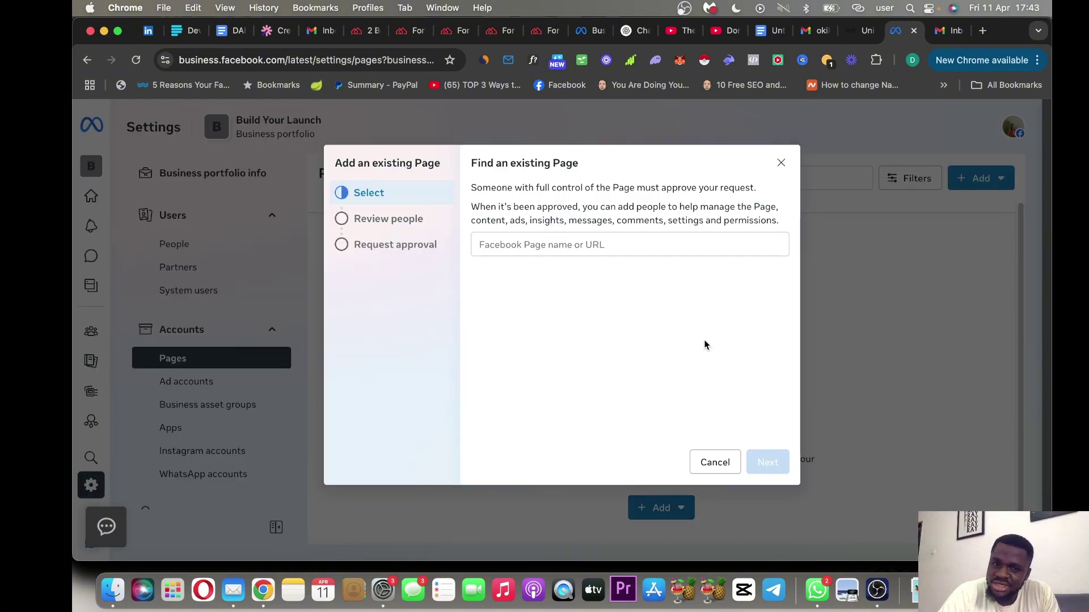
left_click(581, 242)
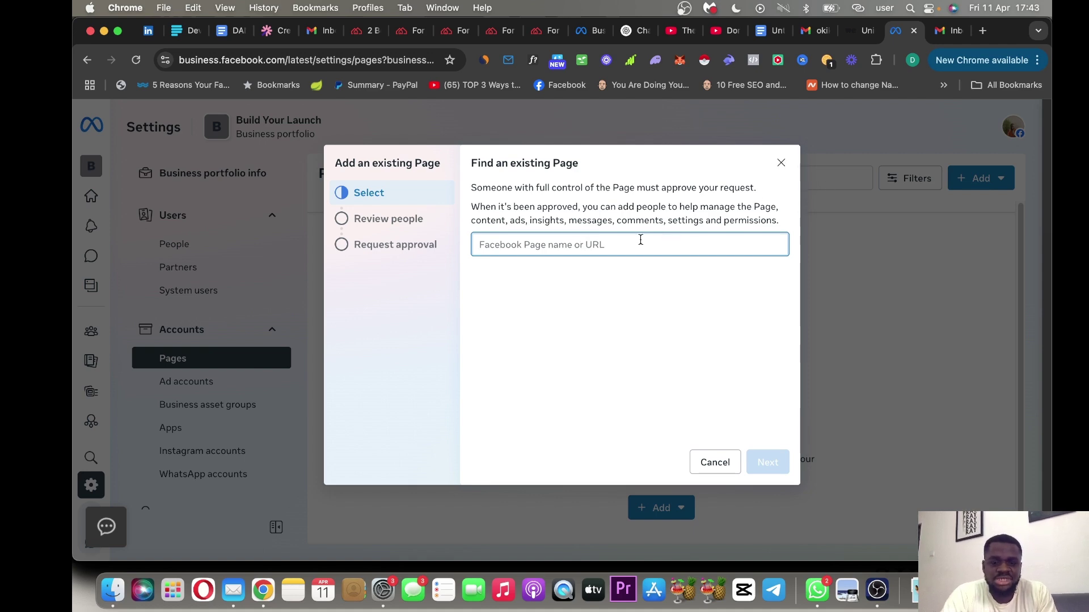
type("f")
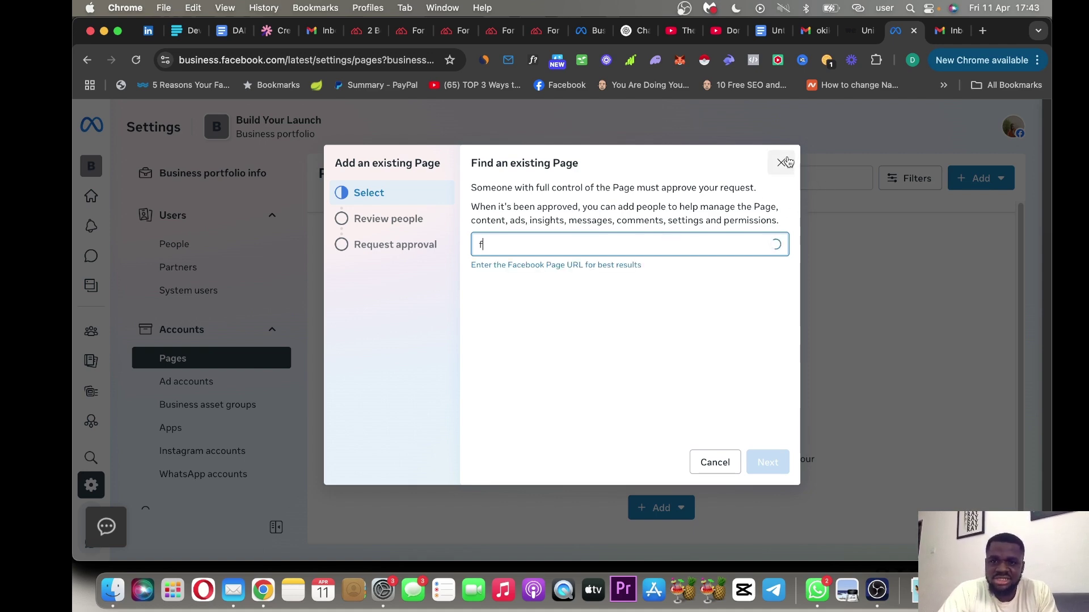
left_click(783, 163)
left_click(241, 392)
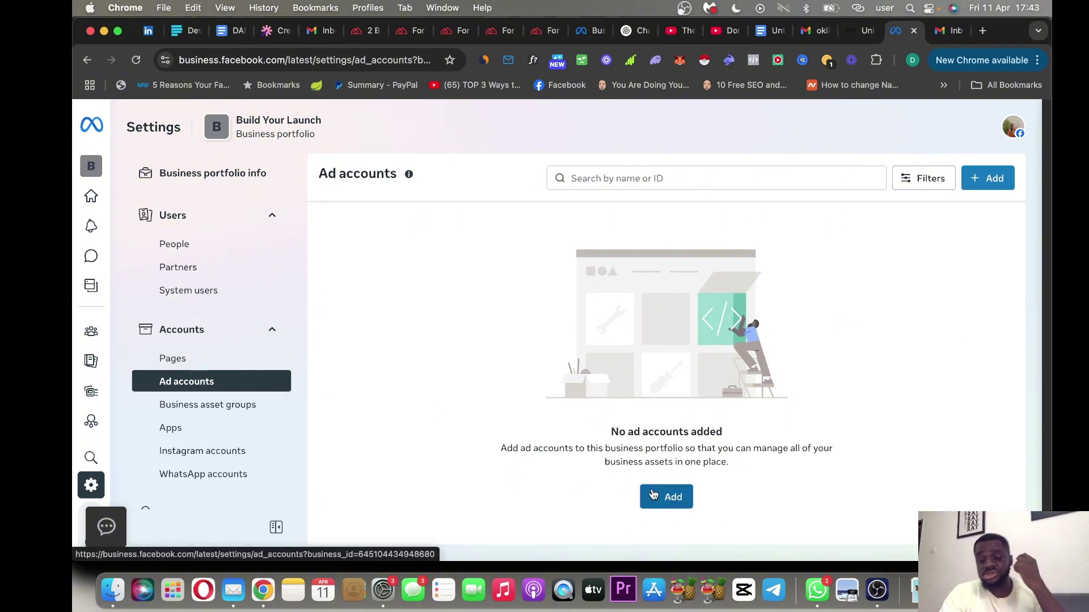
Start creating a new ad account and set its currency to NGN Nigerian Naira.
left_click(653, 496)
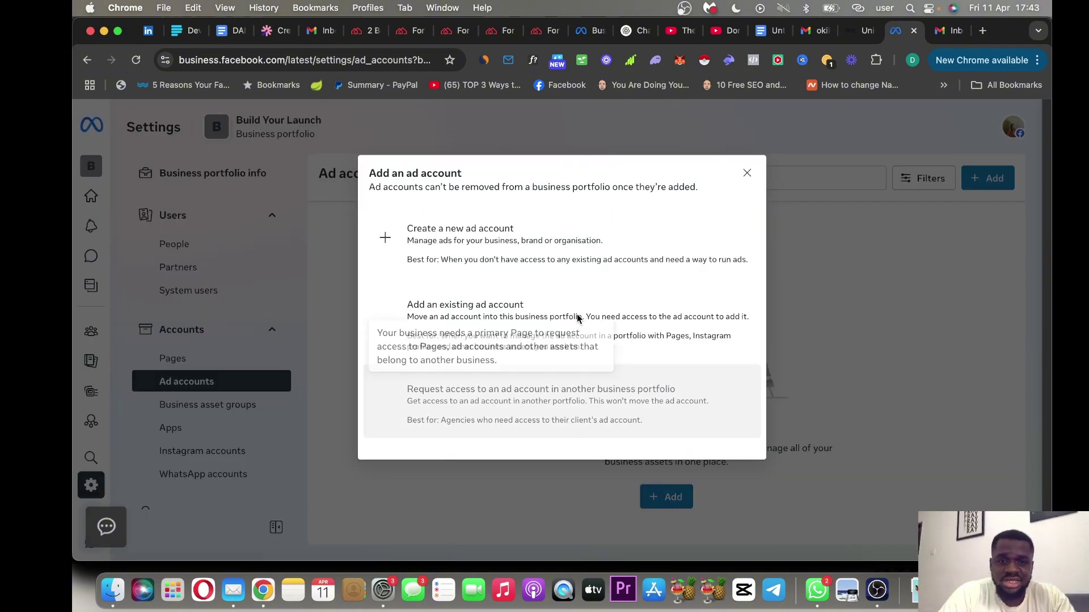
left_click(528, 248)
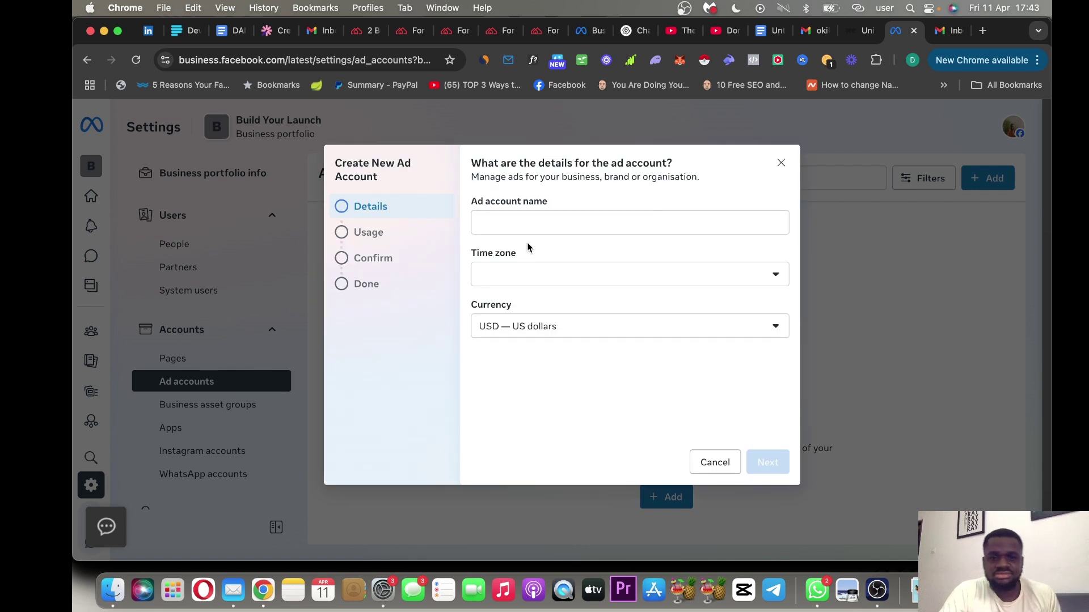
left_click(563, 226)
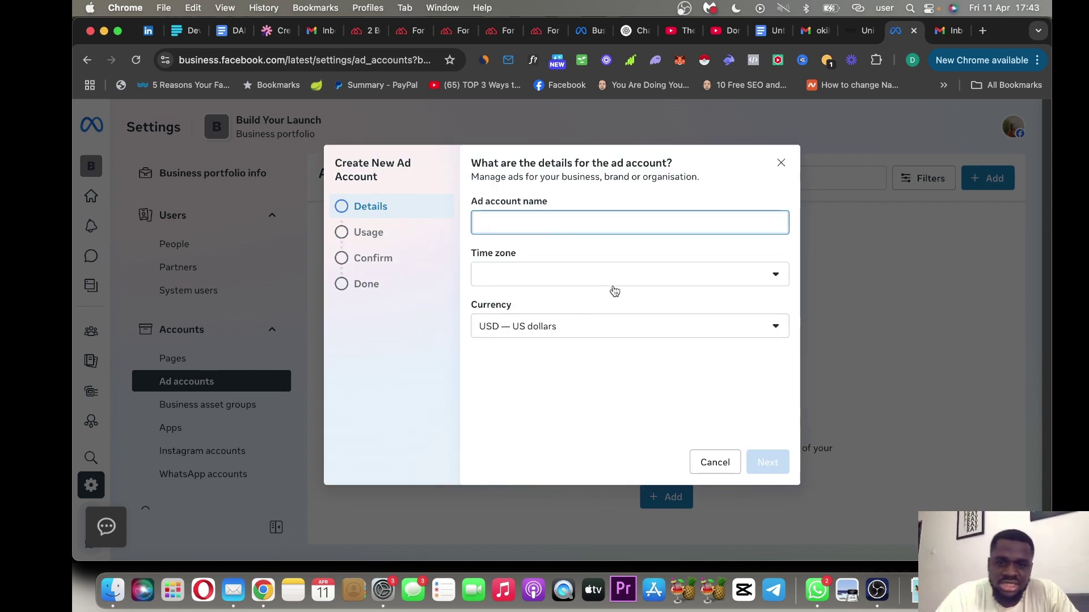
left_click(590, 328)
key("n")
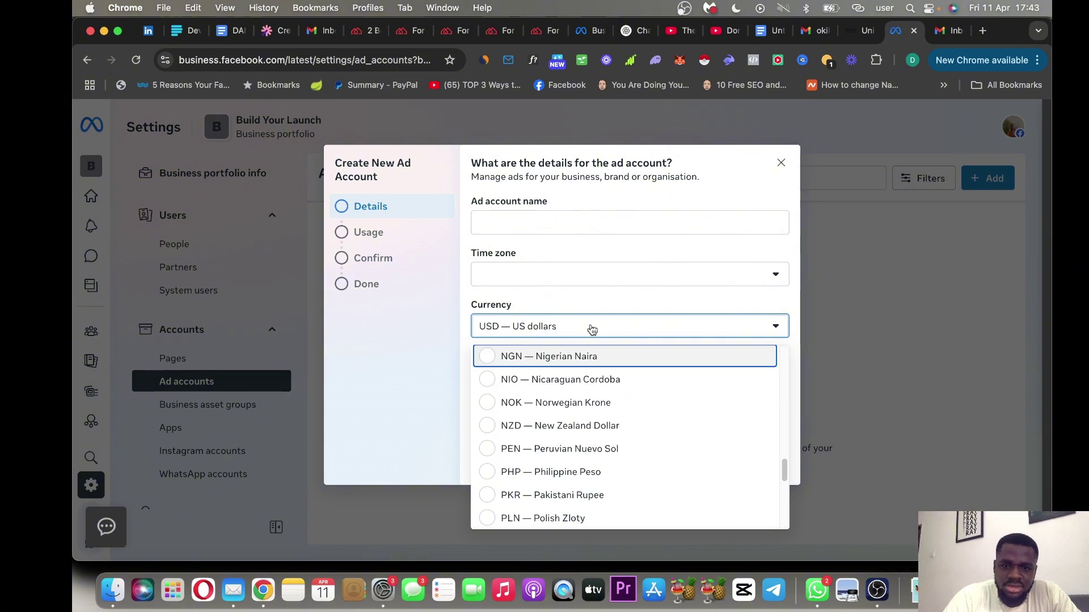
key("Return")
Name the ad account BYL NU AD ACCNT with Africa/Lagos time zone and continue.
left_click(532, 225)
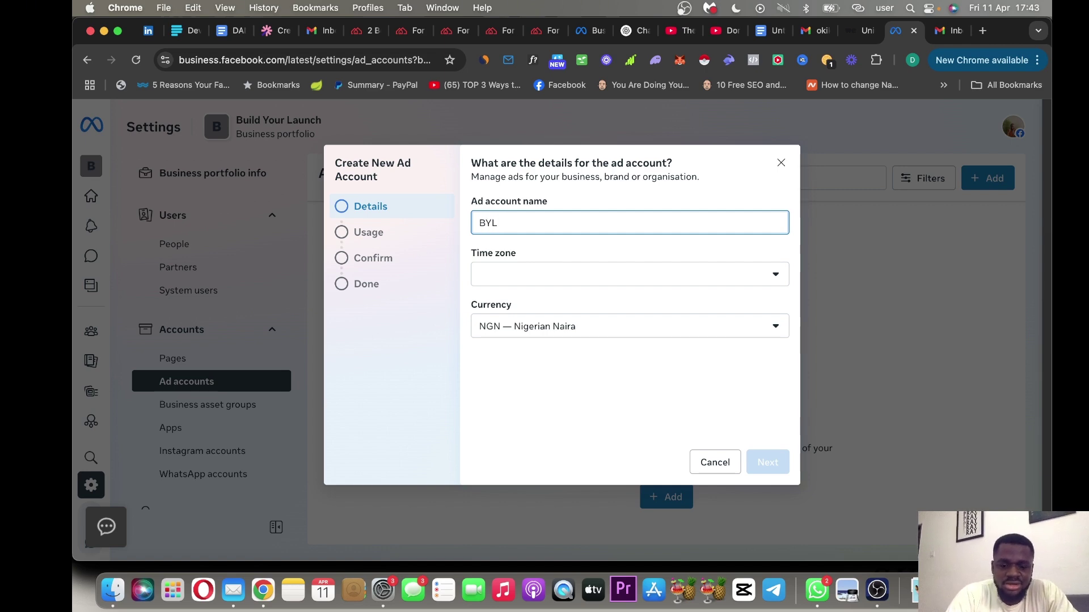
type("NU AD A")
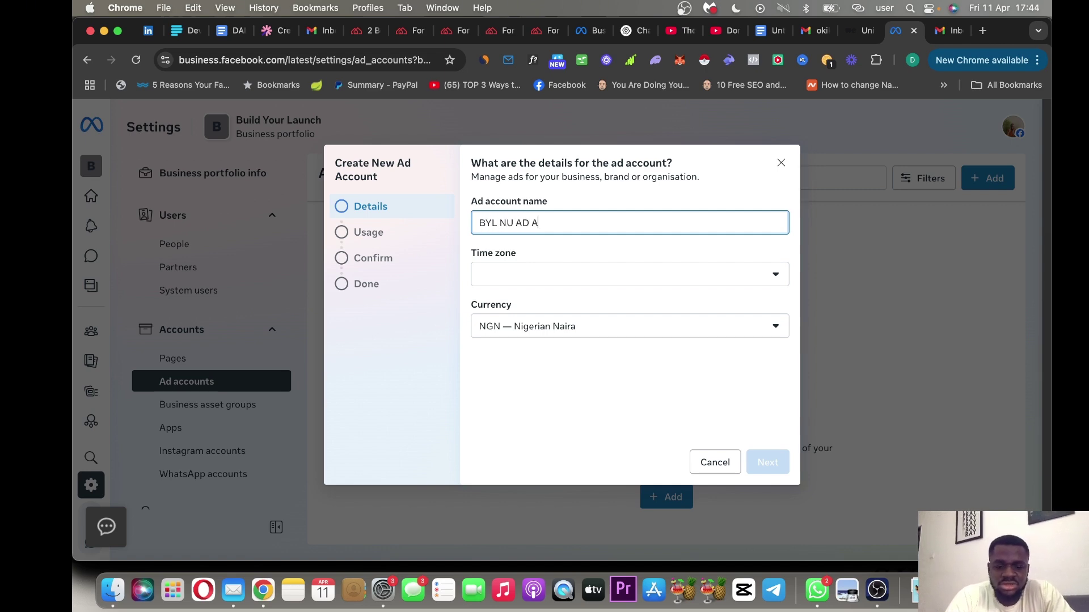
type("DCCNT")
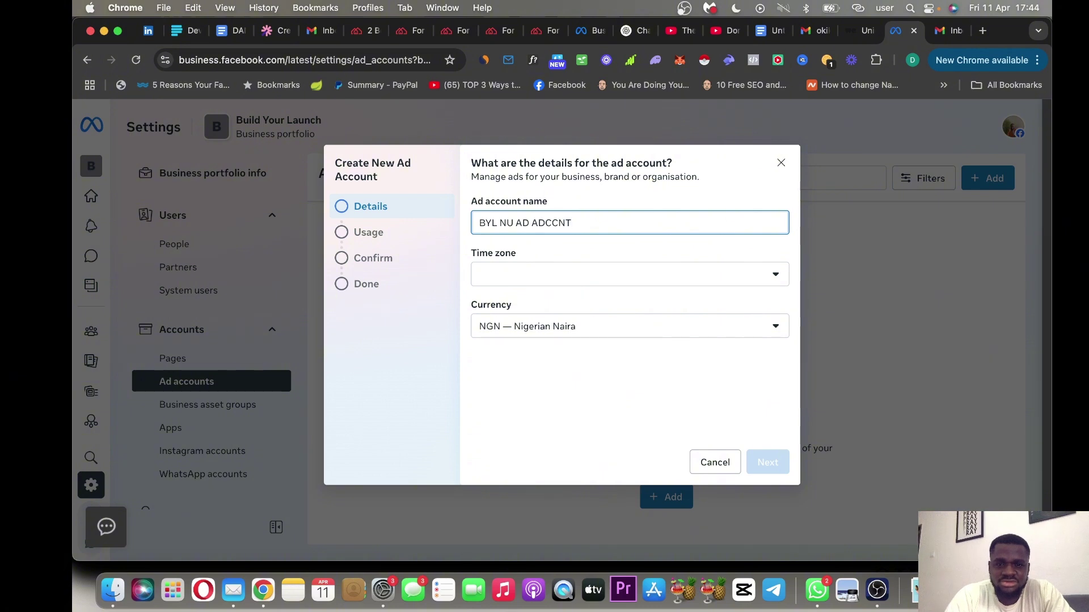
key("Left")
key("Left")
key("Left")
key("Left")
key("BackSpace")
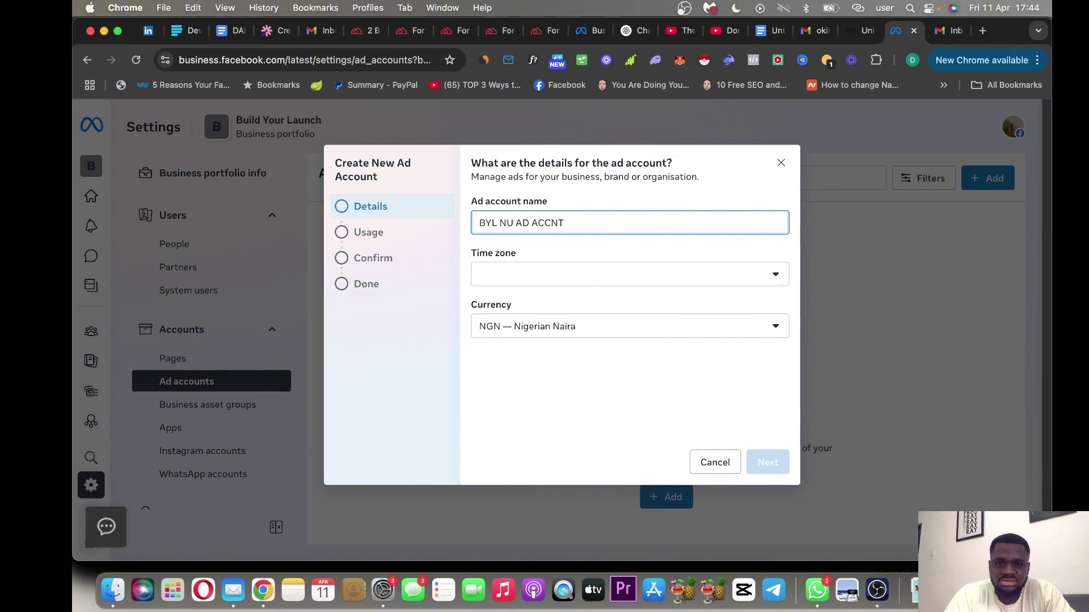
left_click(586, 271)
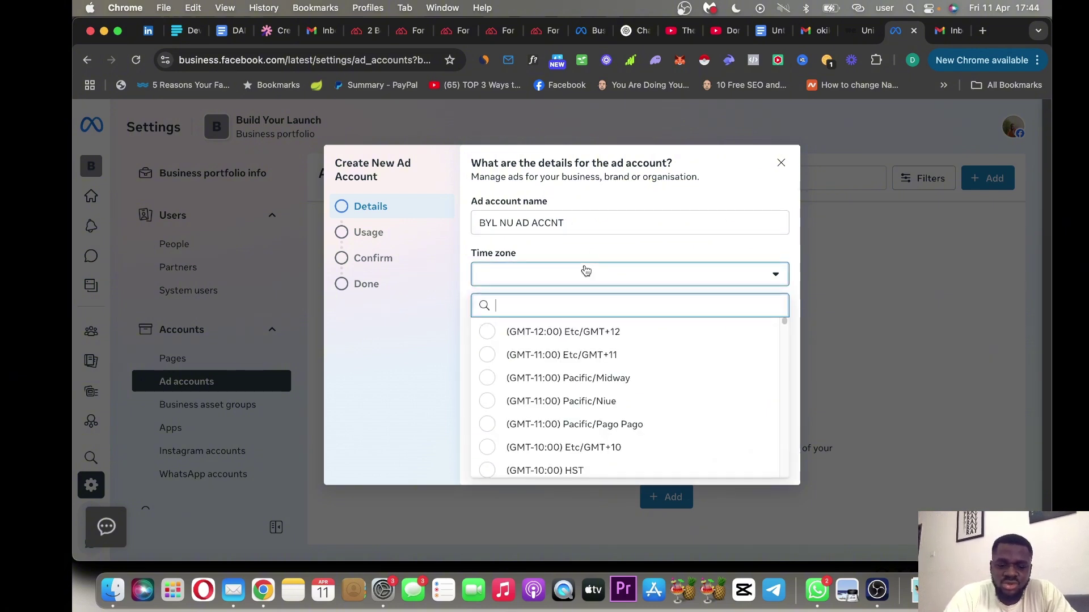
type("AF")
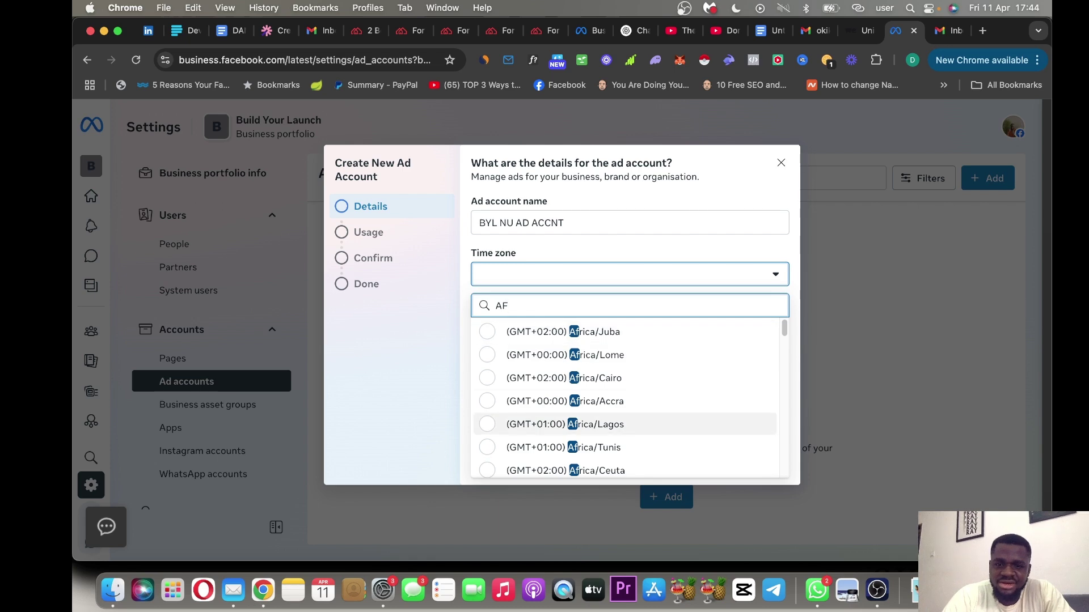
key("Return")
left_click(779, 470)
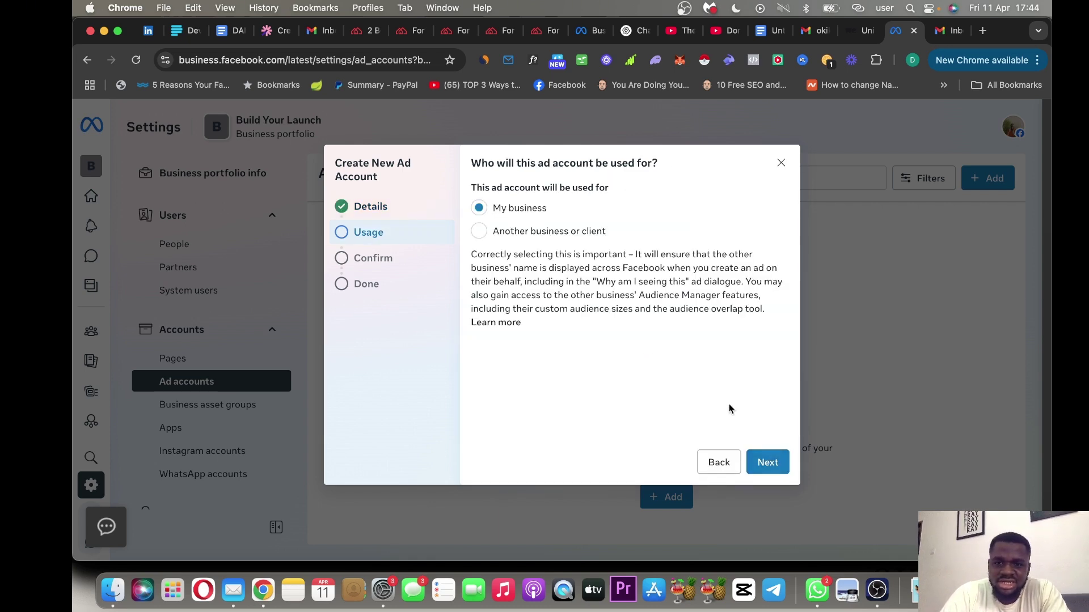
Keep My business usage, accept the terms, and create BYL NU AD ACCNT.
left_click(767, 462)
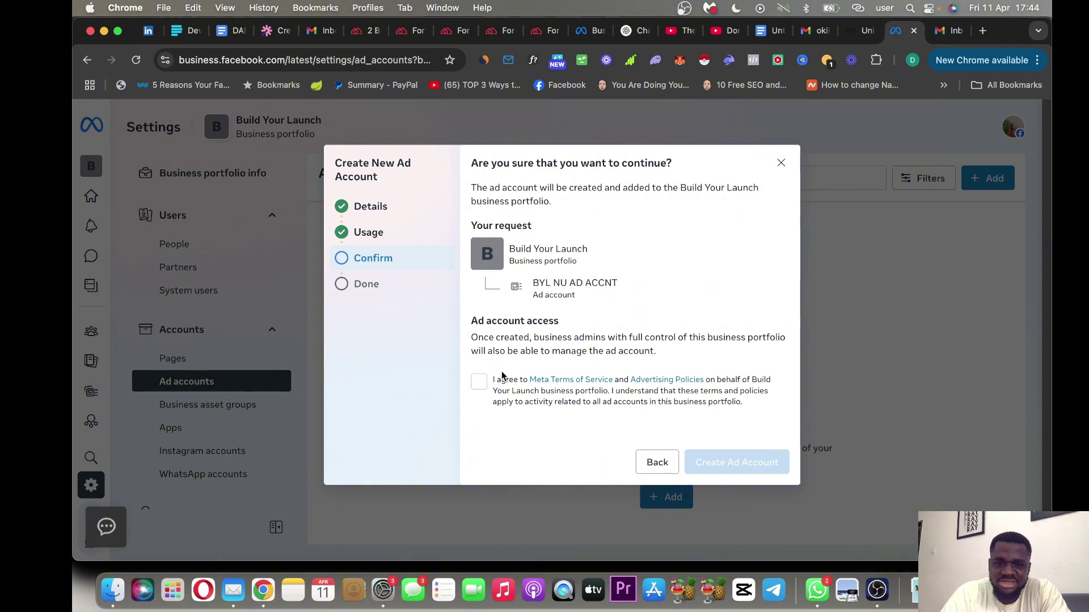
left_click(480, 383)
left_click(730, 471)
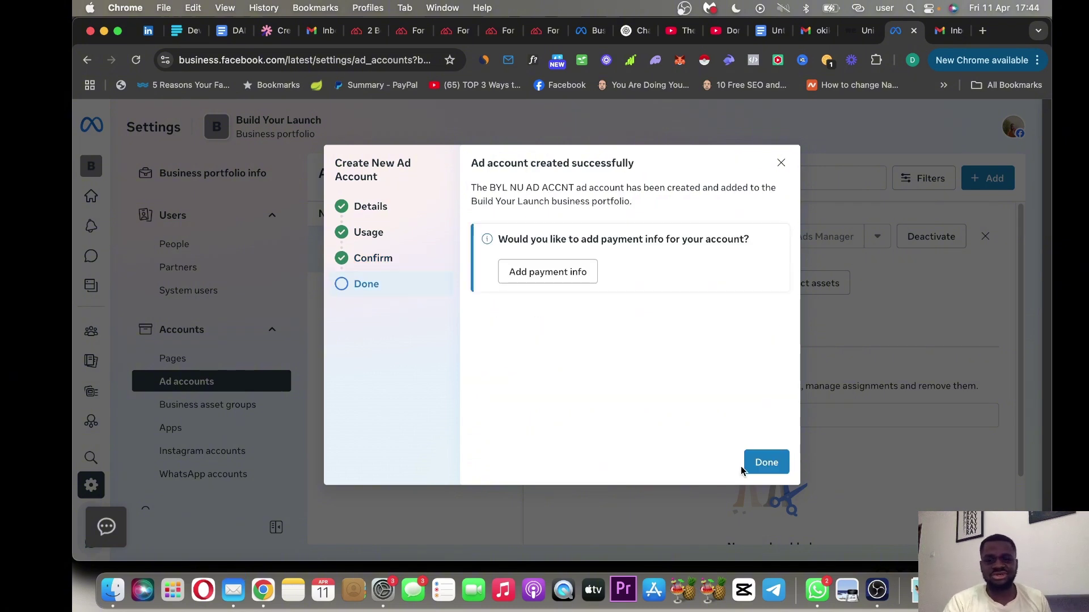
left_click(769, 463)
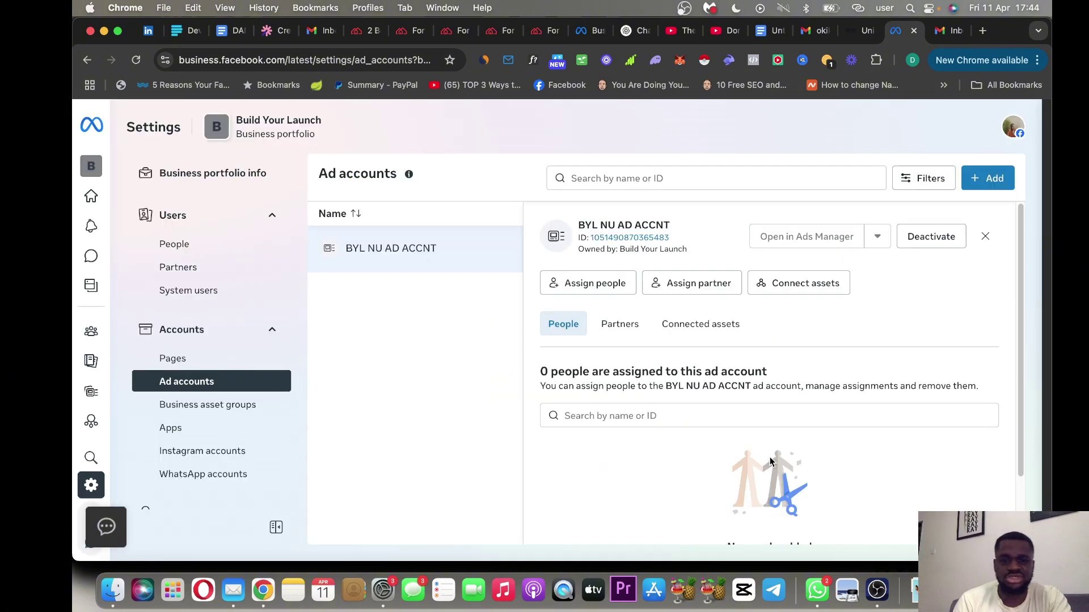
Add an Instagram account to the portfolio, agree to the terms, and proceed to Instagram login.
left_click(224, 451)
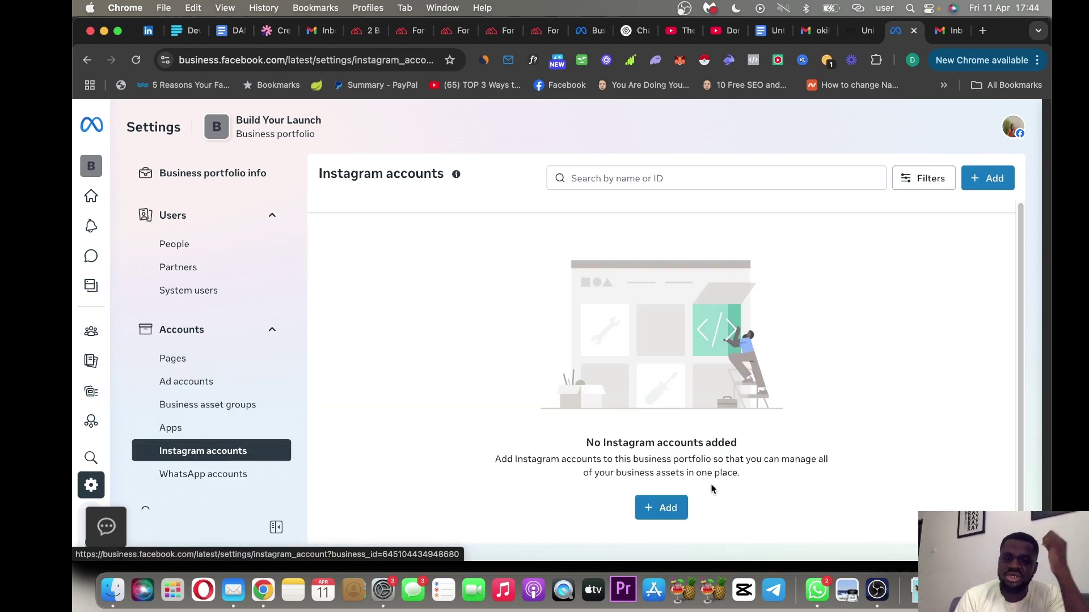
left_click(675, 508)
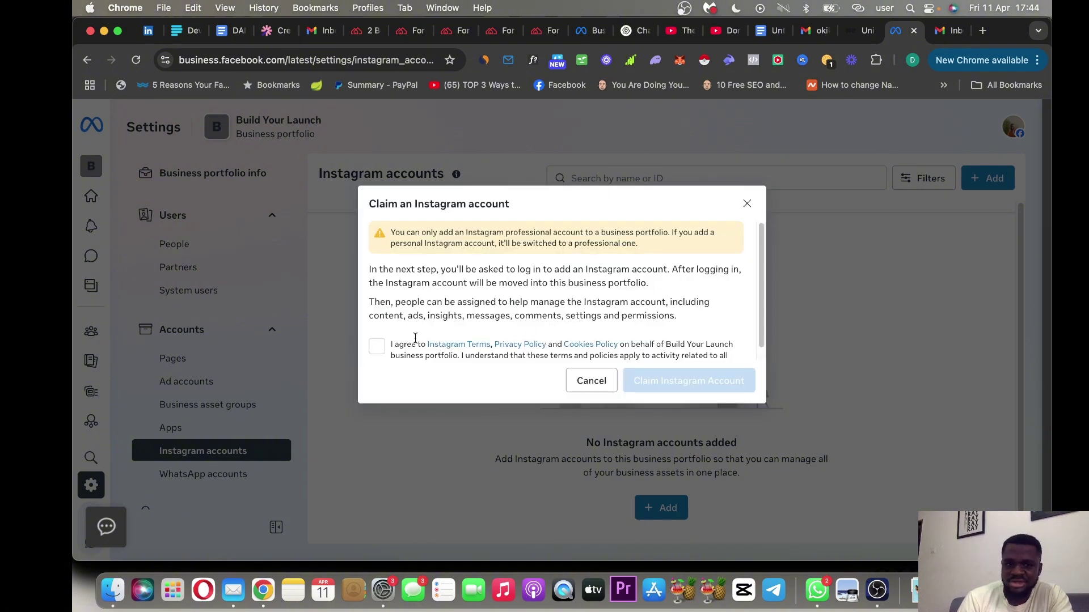
left_click(377, 347)
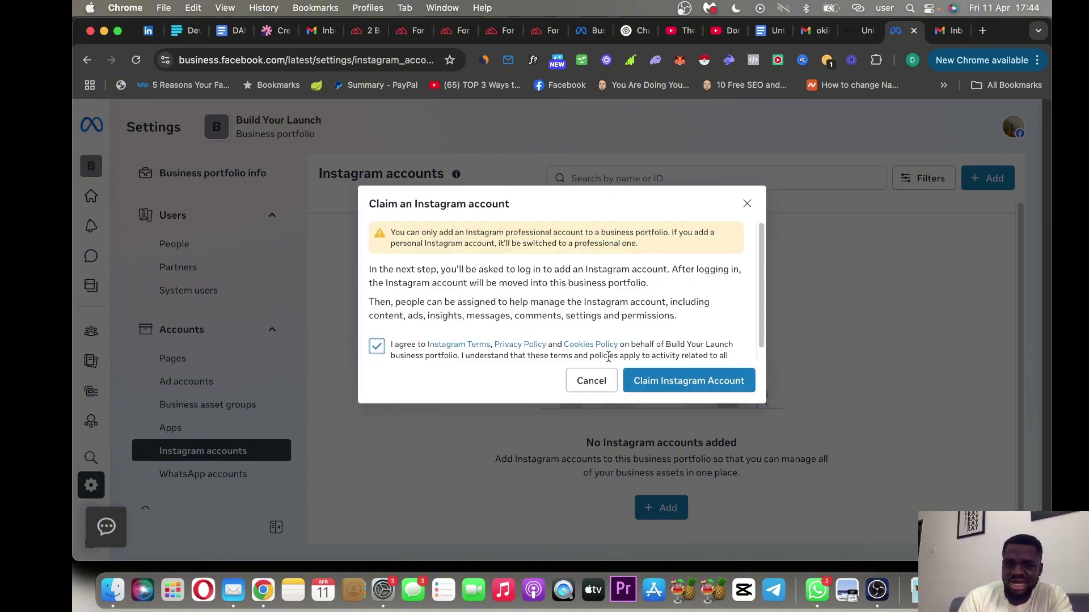
left_click(688, 374)
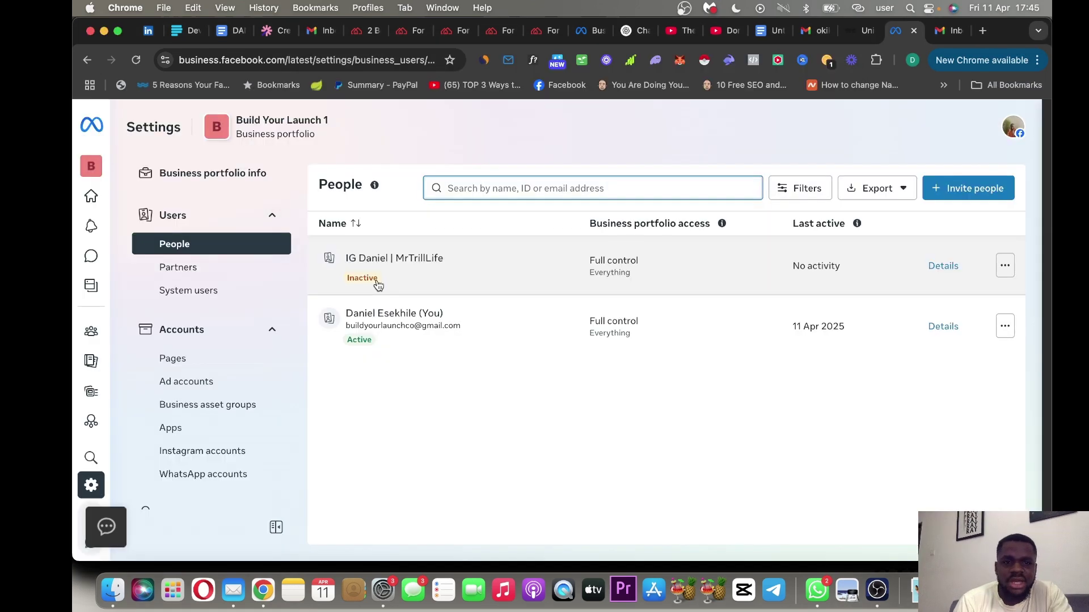
Review the portfolio's Facebook page details, ad accounts list and Instagram accounts list.
left_click(210, 360)
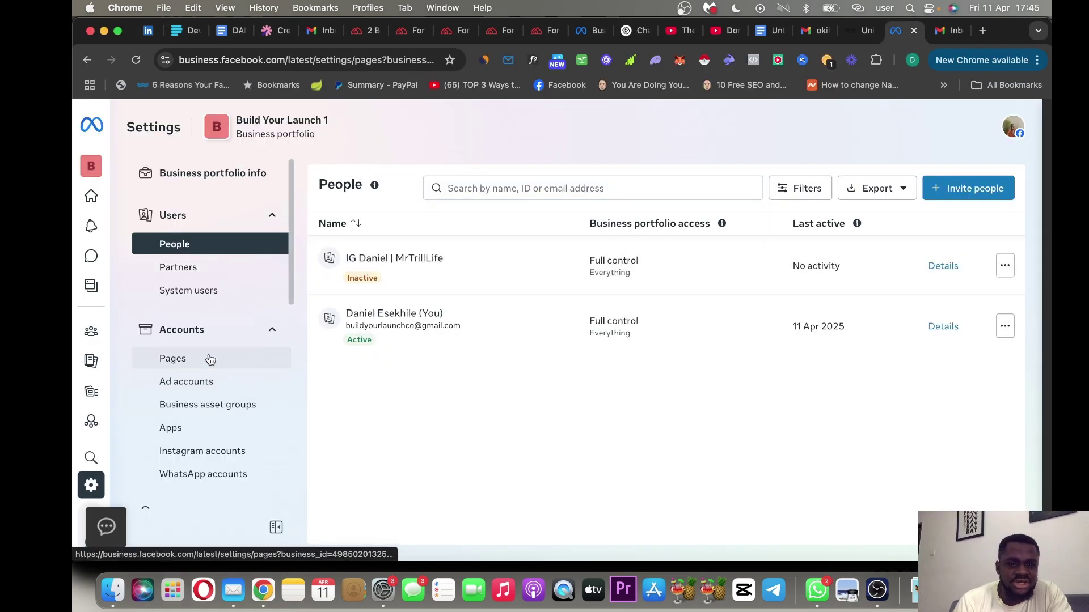
left_click(442, 266)
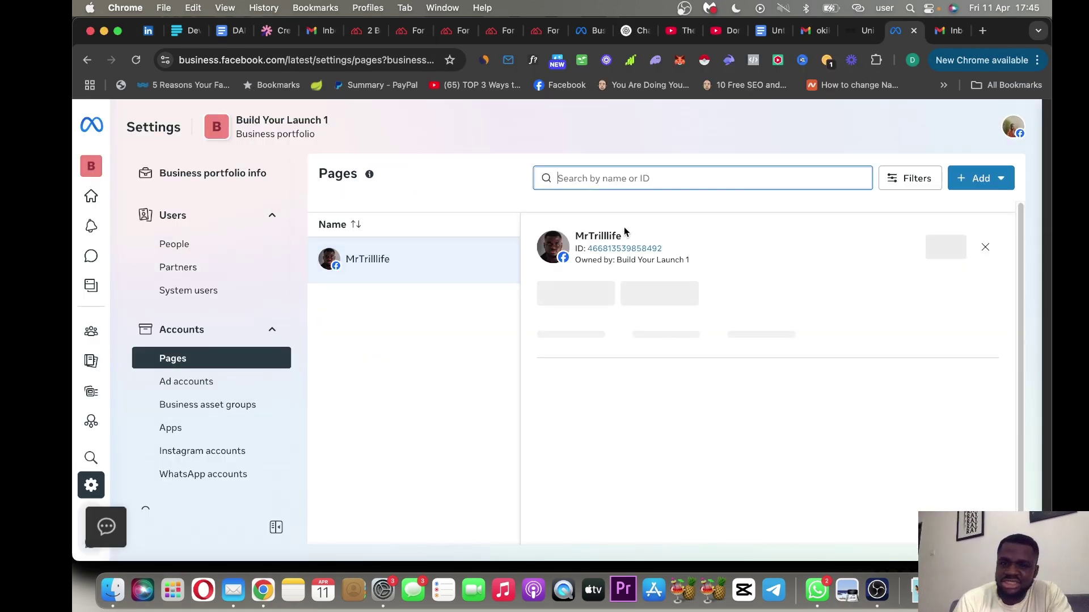
left_click(209, 382)
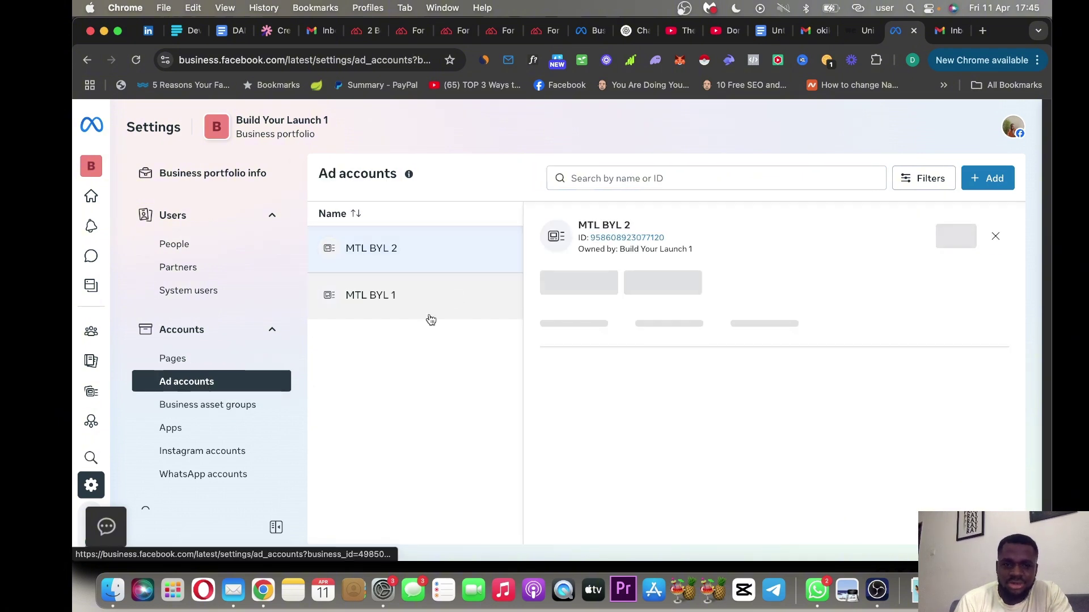
left_click(243, 452)
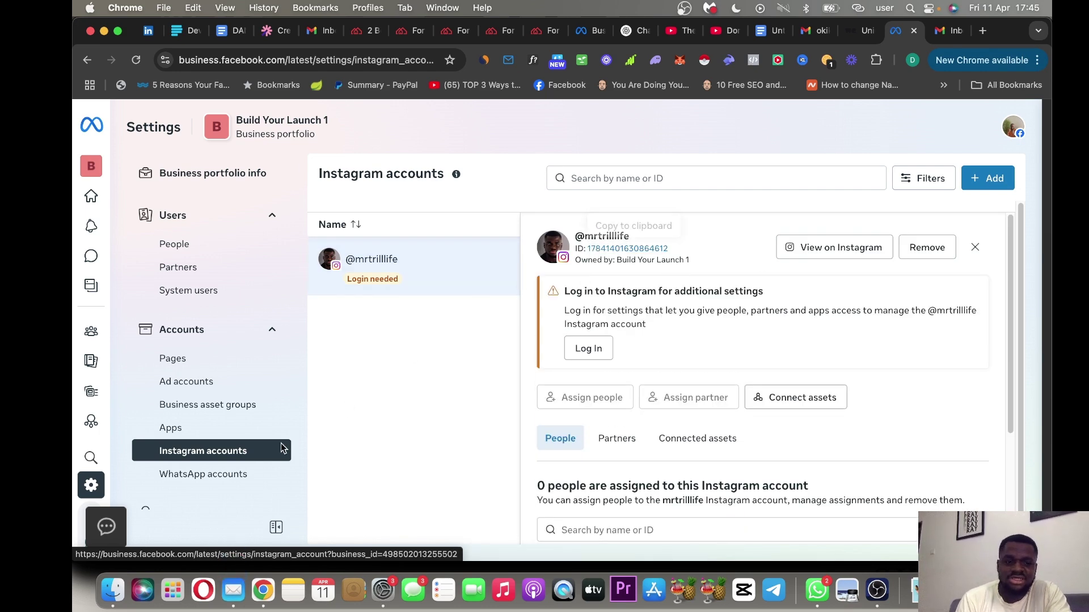
Expand Data sources and open the Datasets list showing BYL DATASET.
left_click_drag(290, 278, 290, 349)
left_click(273, 341)
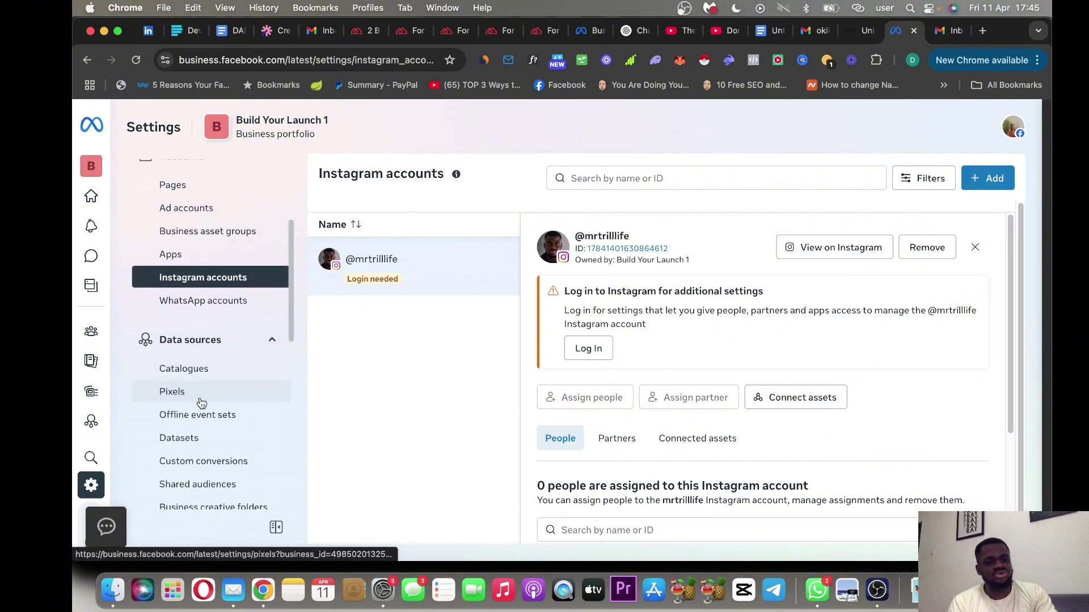
left_click(200, 444)
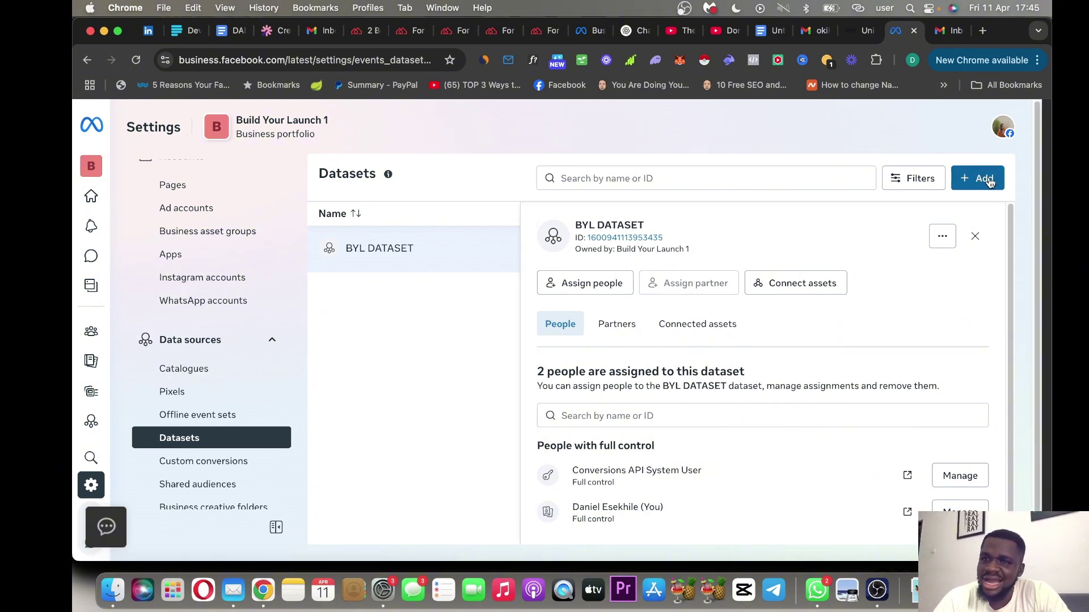
left_click(988, 181)
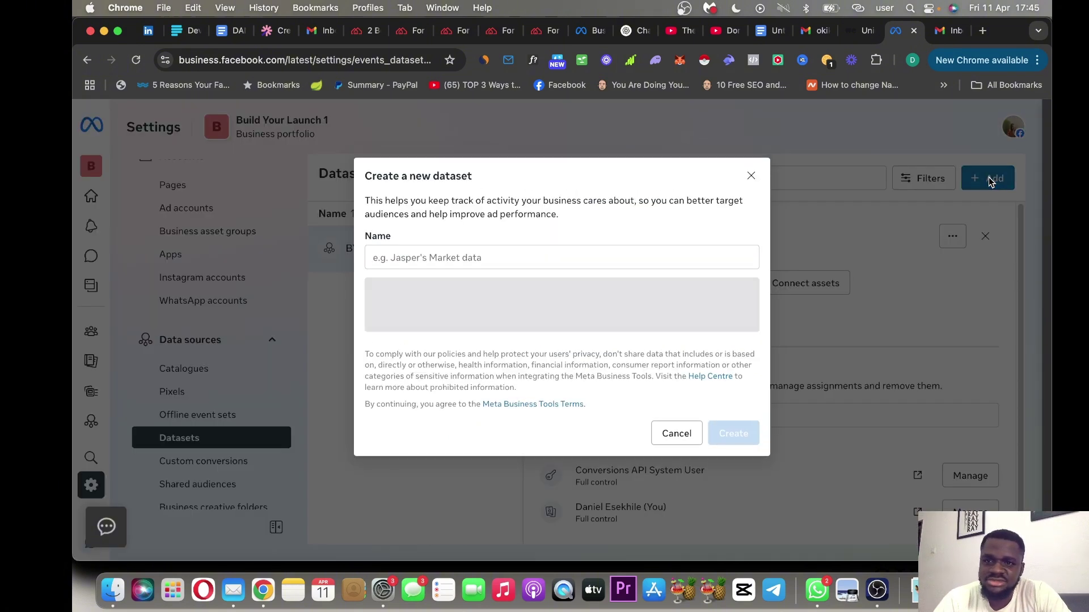
left_click(511, 262)
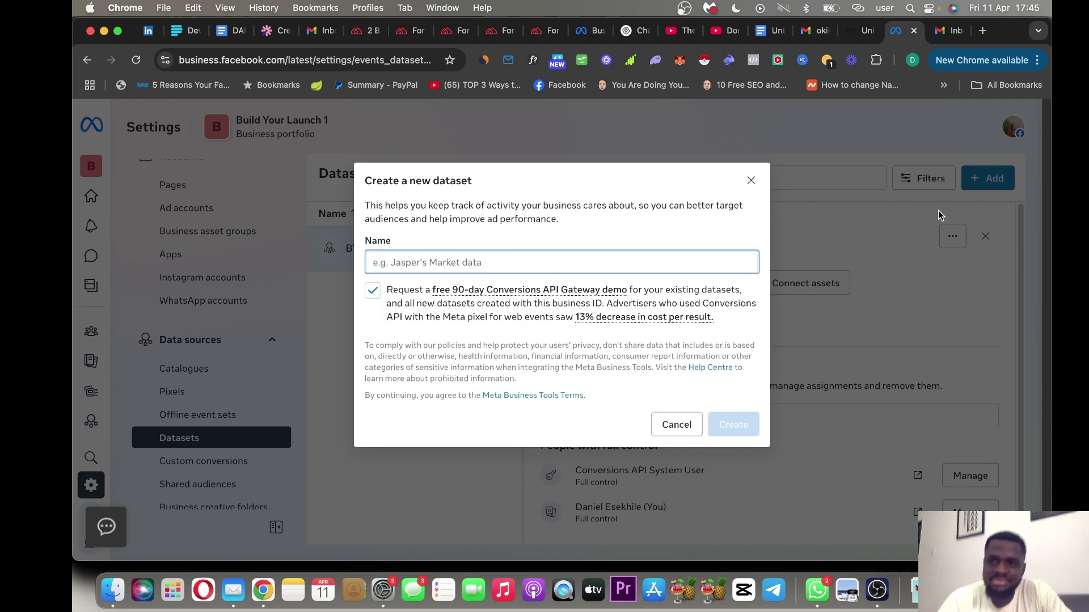
left_click(752, 182)
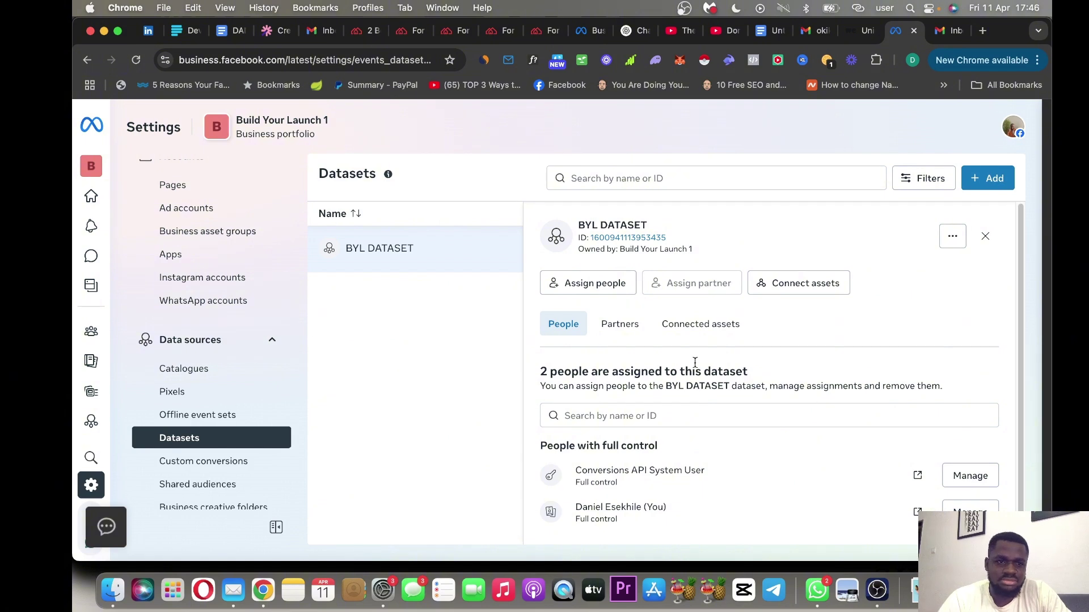
left_click(126, 170)
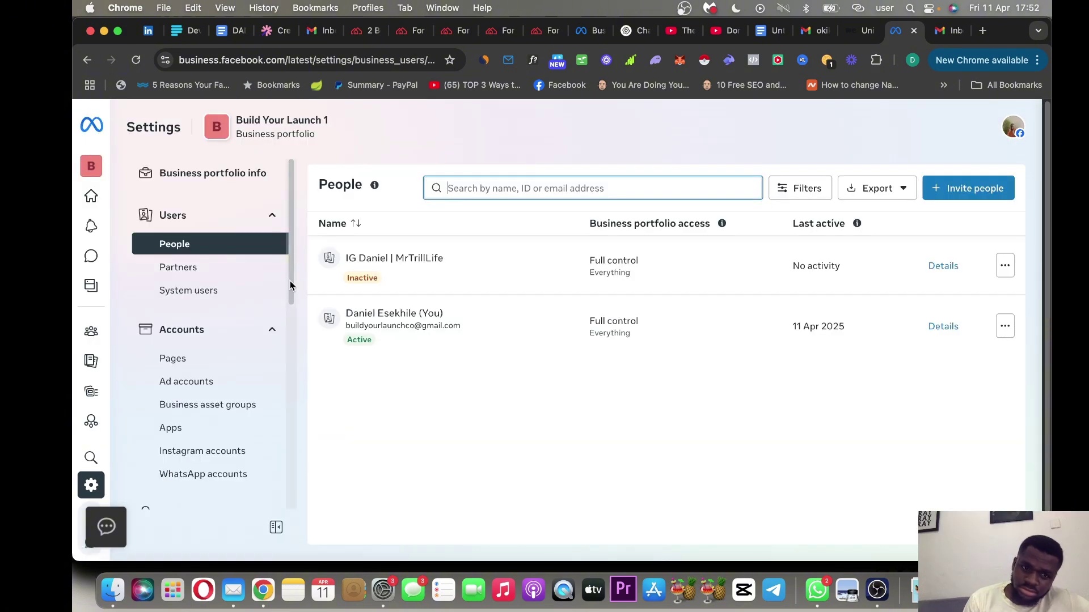
left_click_drag(290, 285, 291, 359)
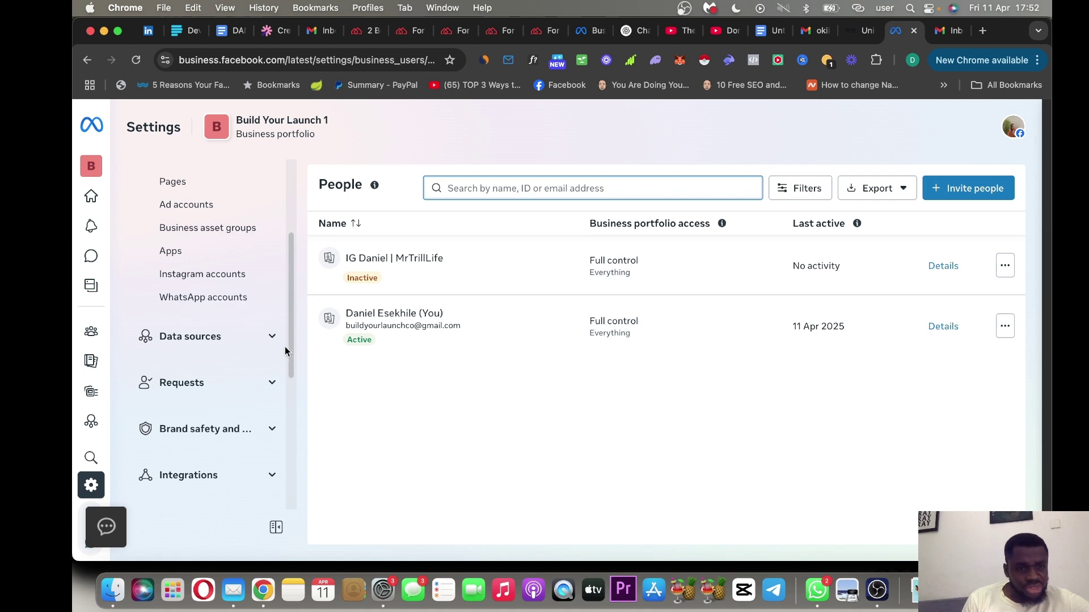
left_click(239, 275)
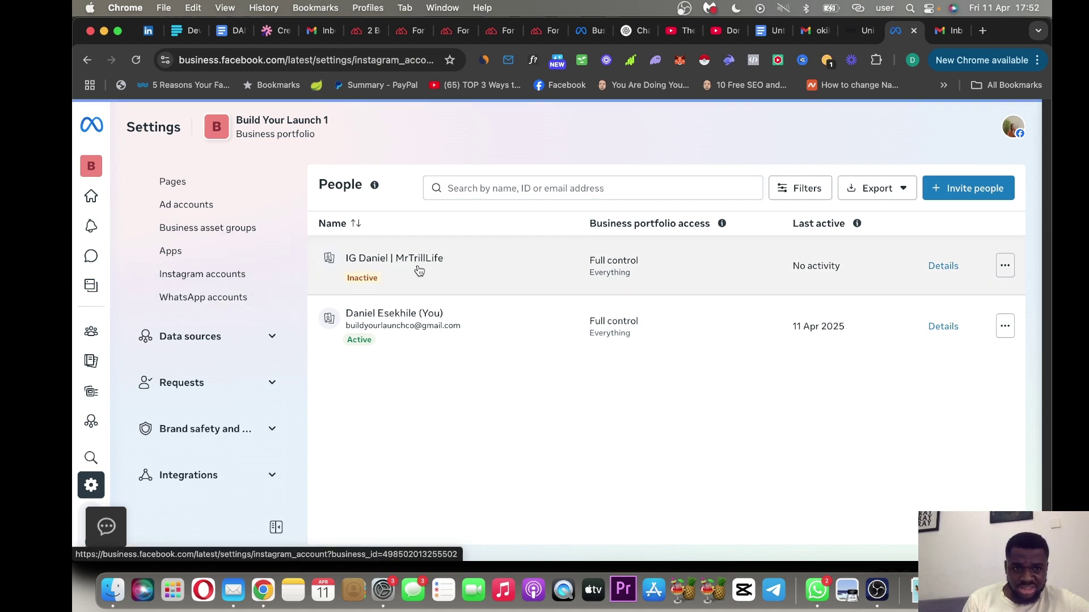
left_click(225, 282)
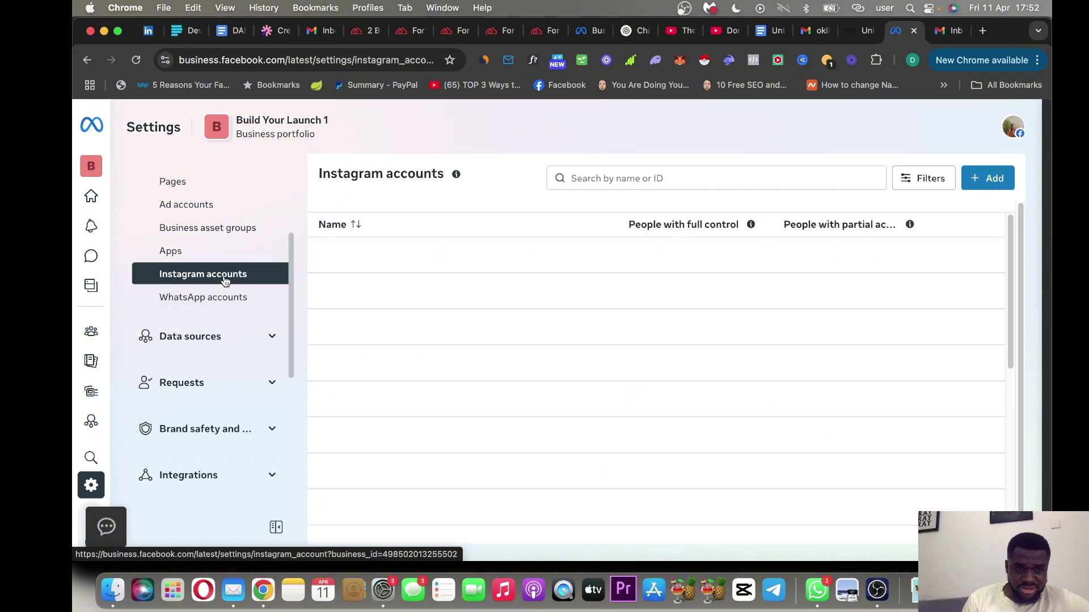
left_click(448, 260)
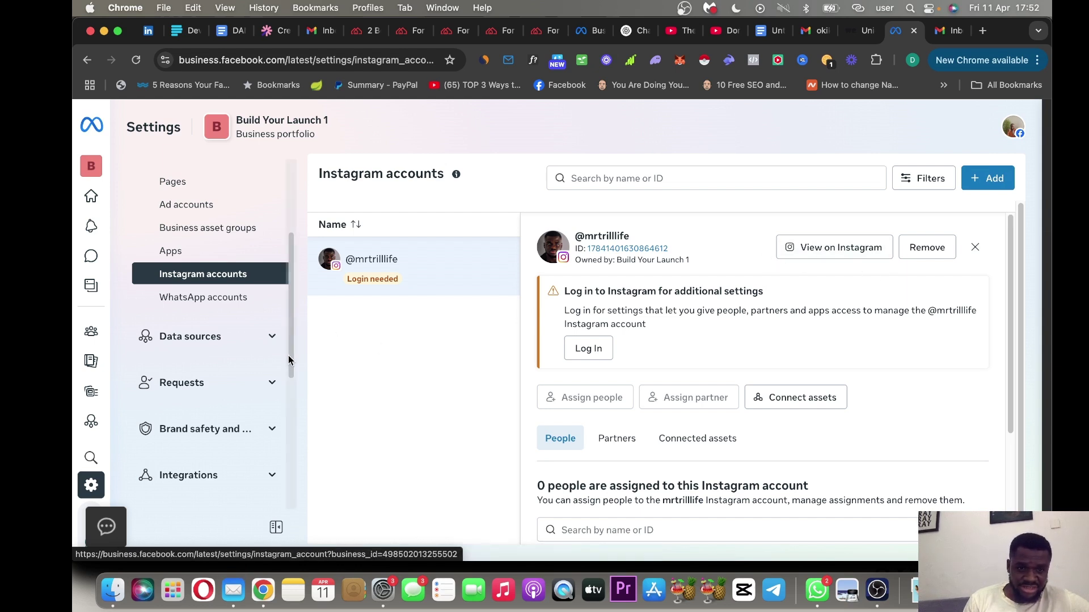
scroll(288, 355, "down", 2)
left_click(271, 282)
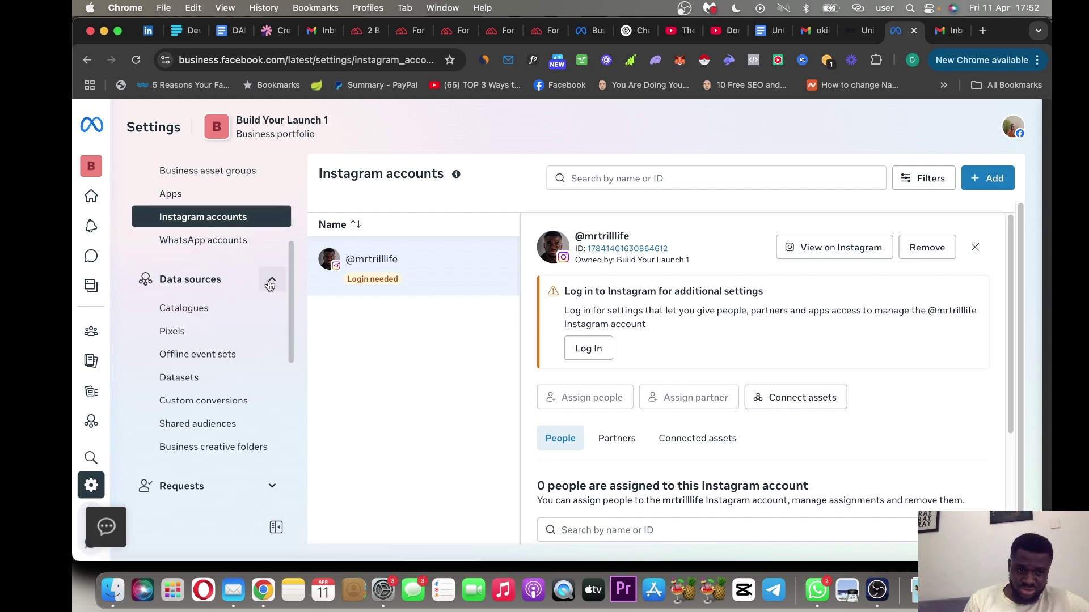
left_click(224, 387)
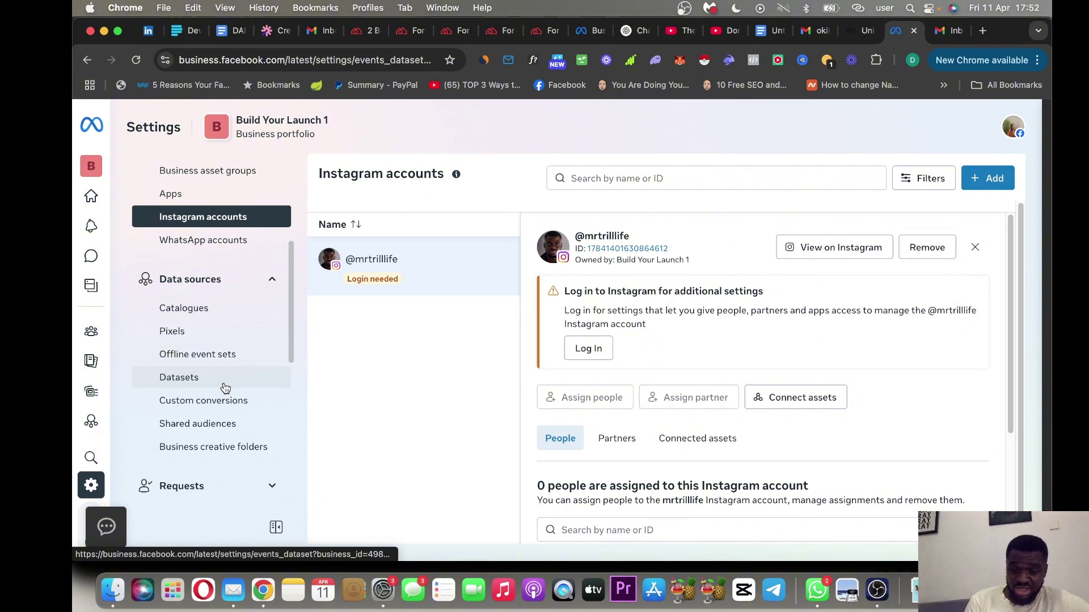
Open the Create a new dataset dialog and place the cursor in its empty Name field.
left_click(993, 179)
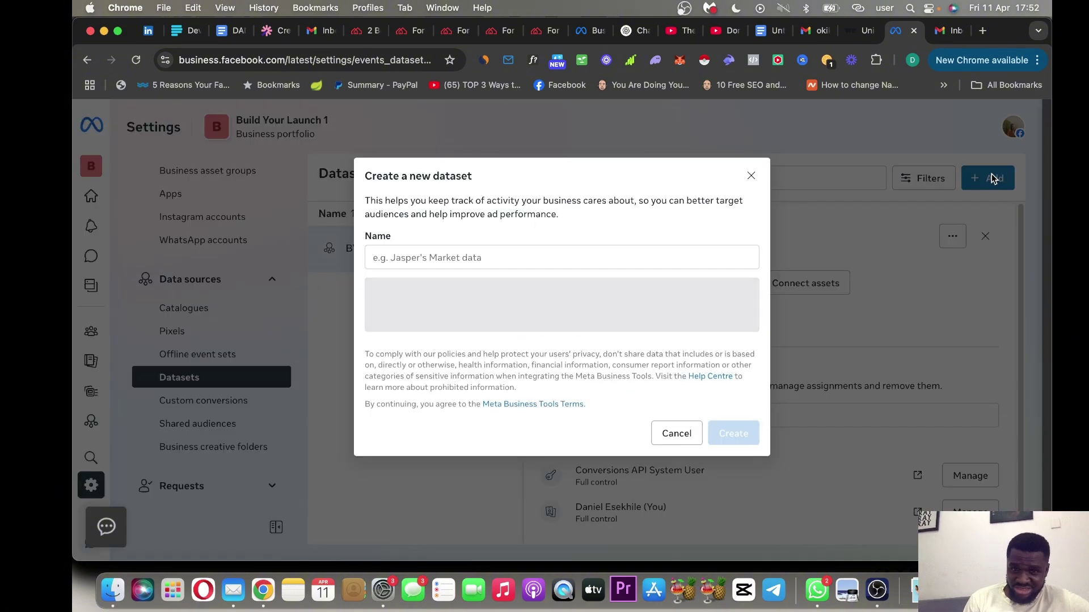
left_click(532, 277)
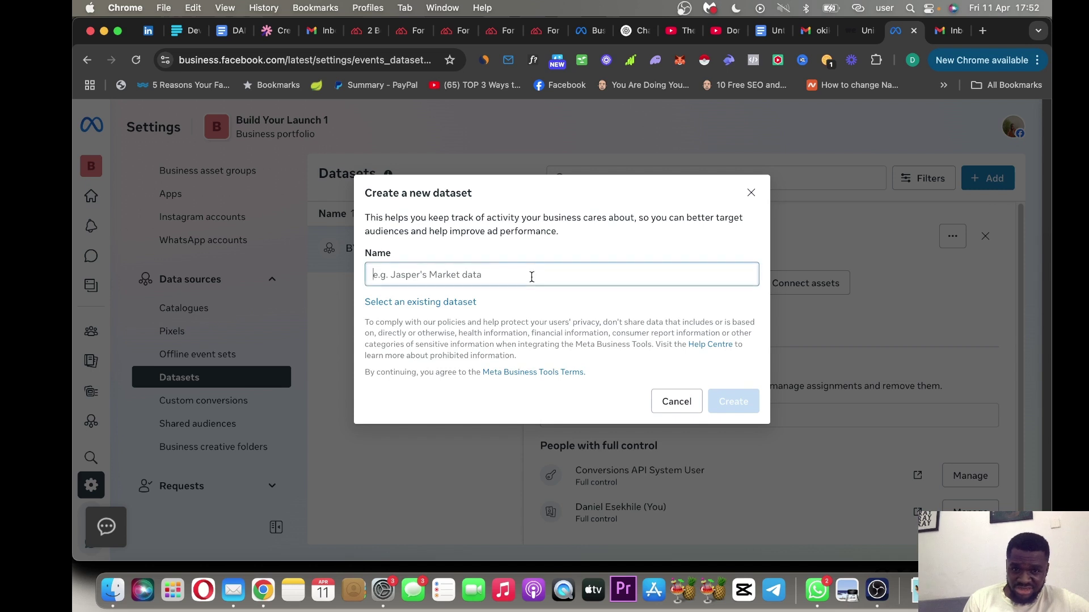